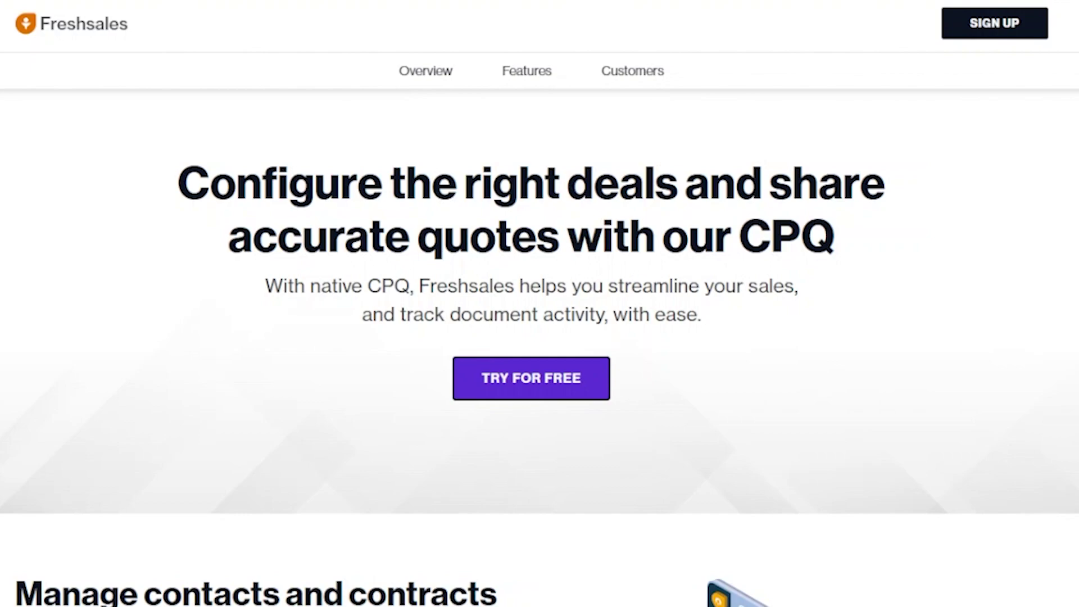
Browse the Freshsales page and start the free-trial sign-up.
scroll(540, 337, down, 8)
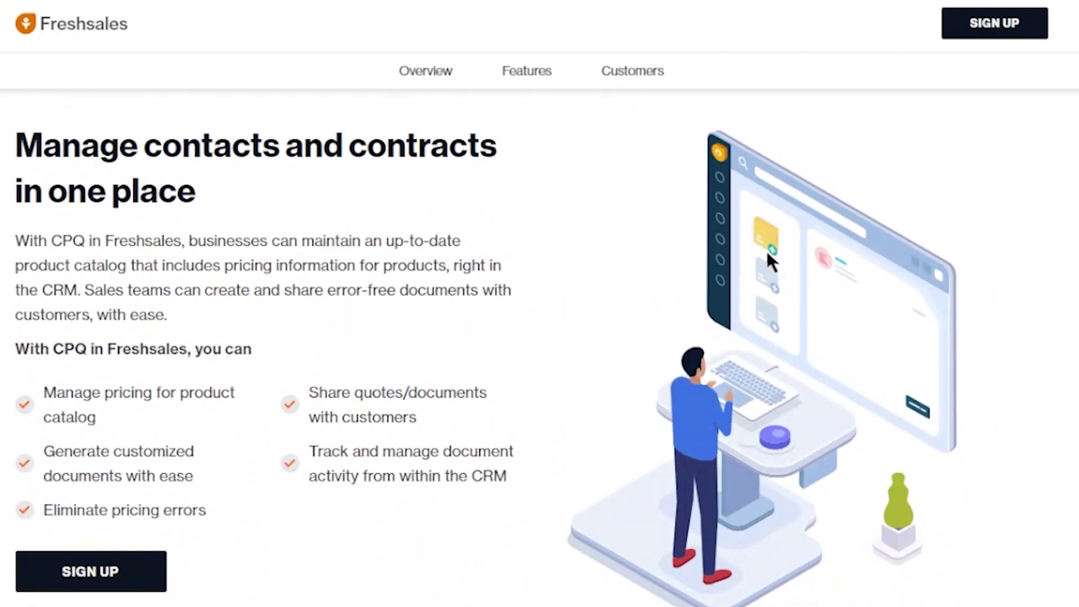
scroll(539, 337, up, 6)
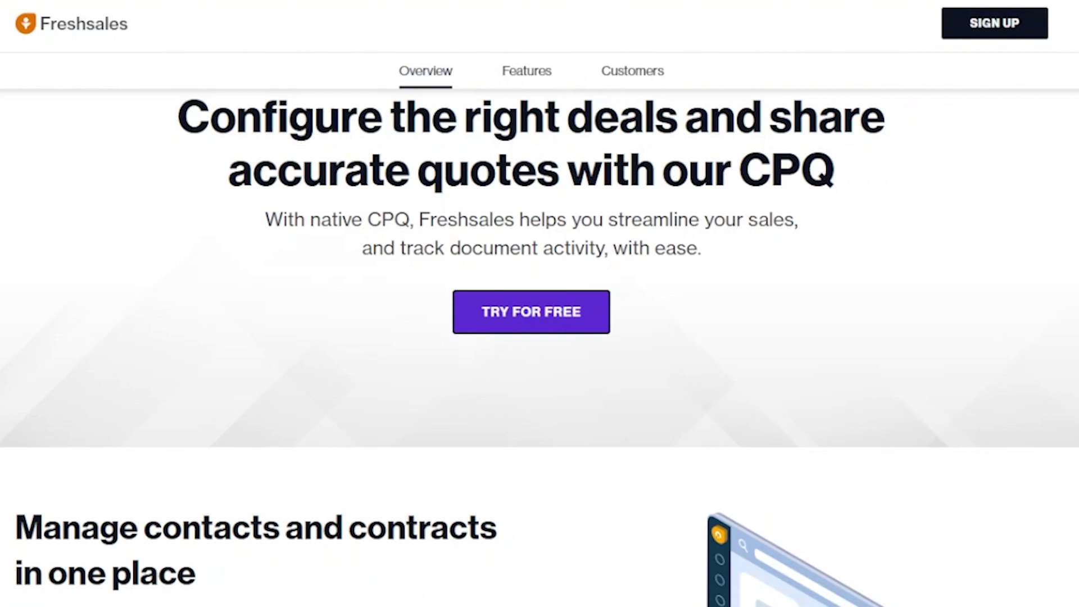
scroll(821, 101, down, 10)
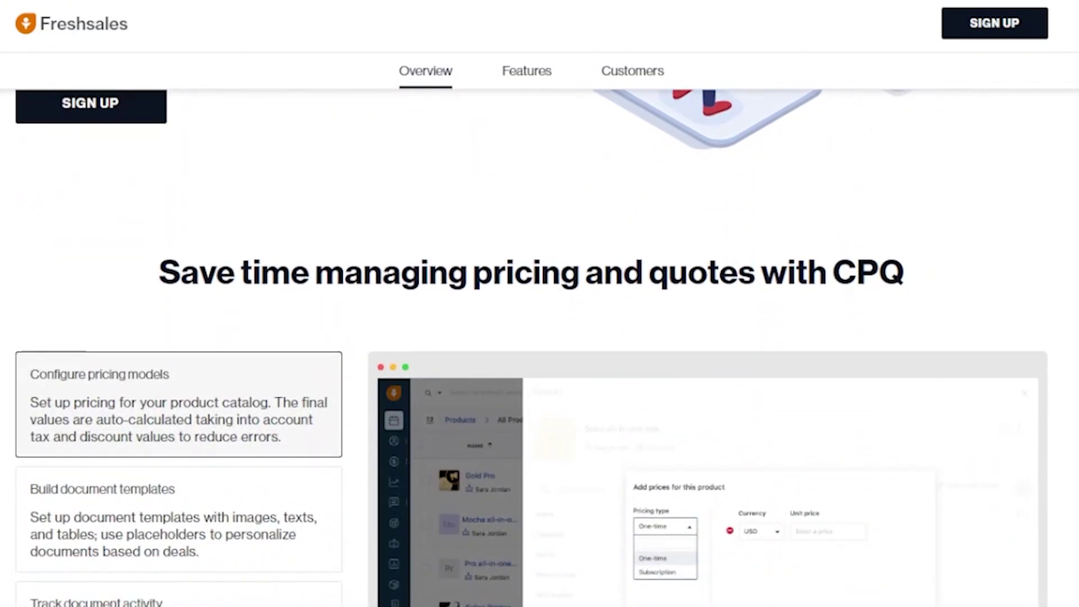
scroll(540, 349, down, 10)
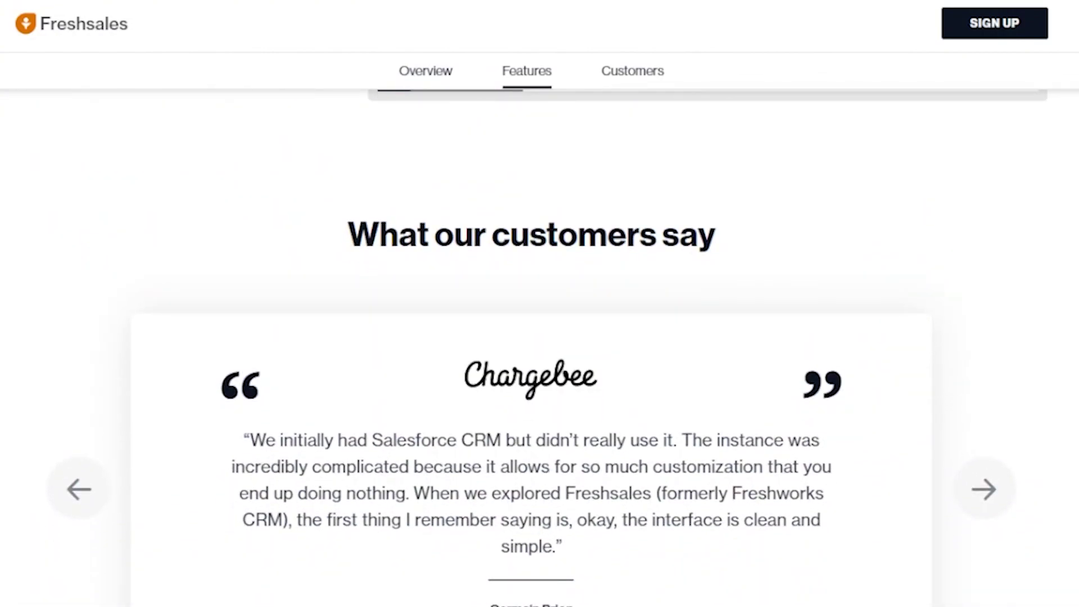
scroll(539, 349, down, 12)
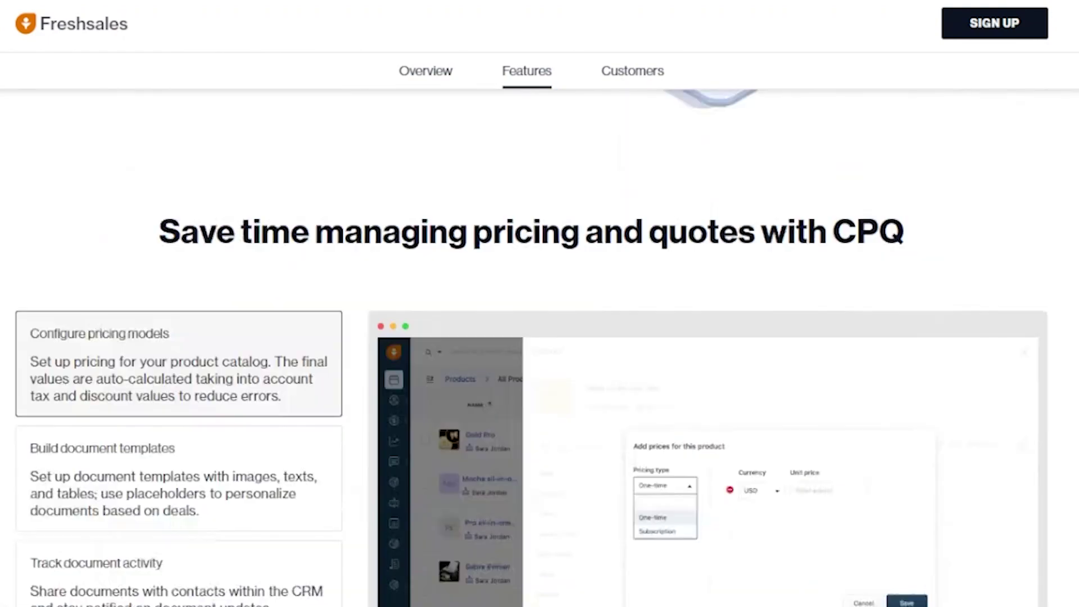
scroll(539, 349, up, 10)
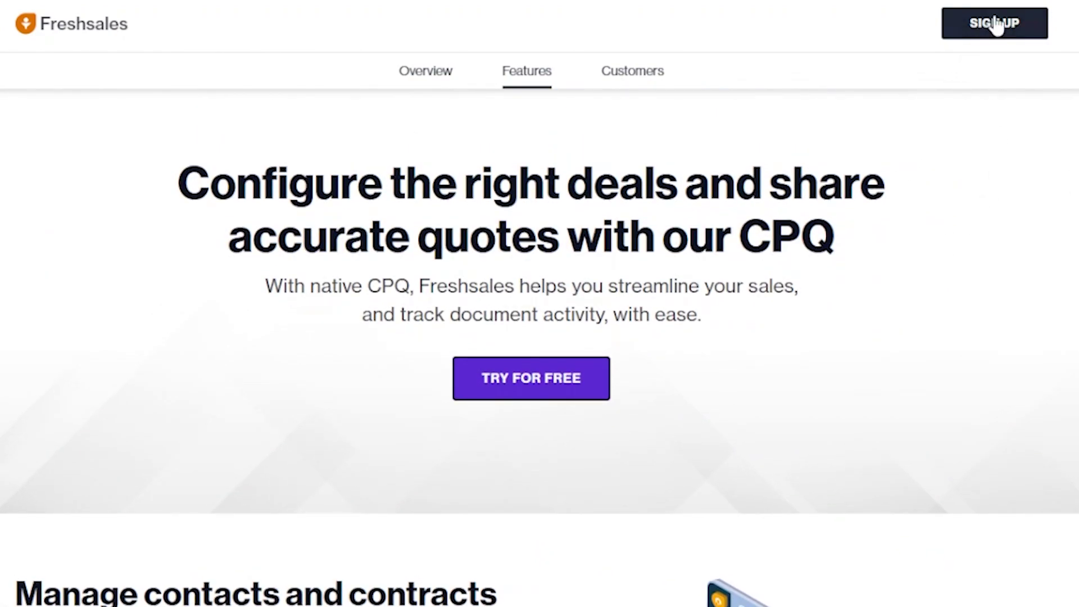
click(510, 378)
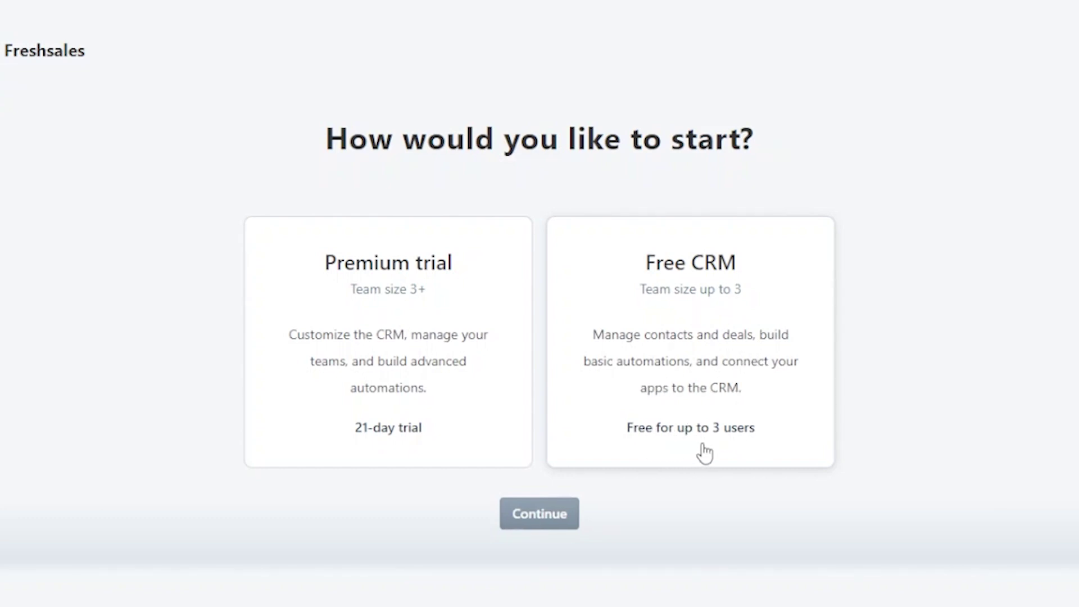
Choose the Free CRM plan with Manufacturing as the industry and enter the CRM.
click(548, 513)
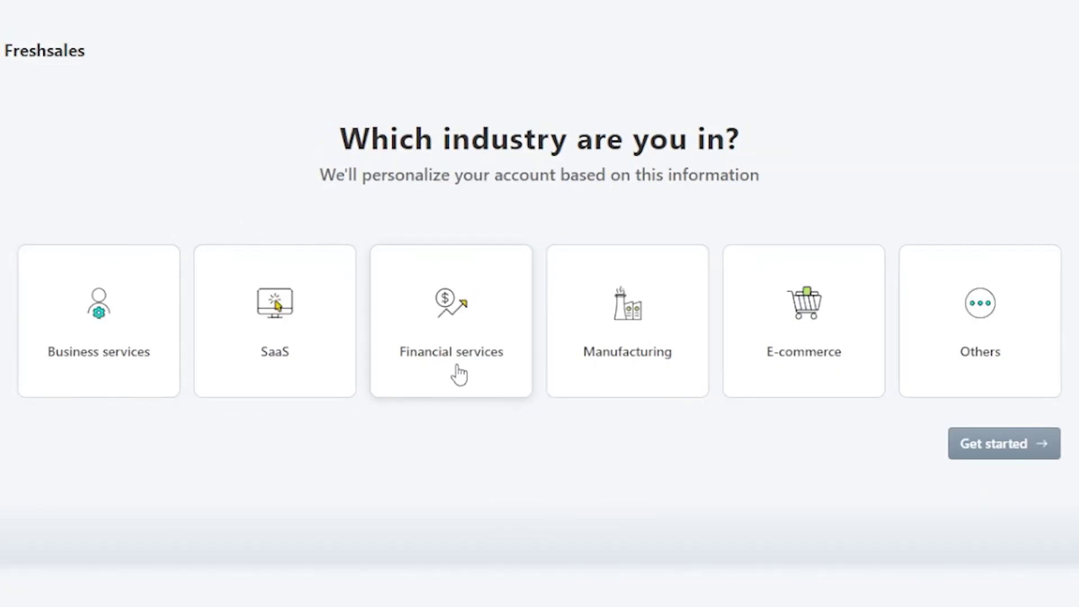
click(584, 353)
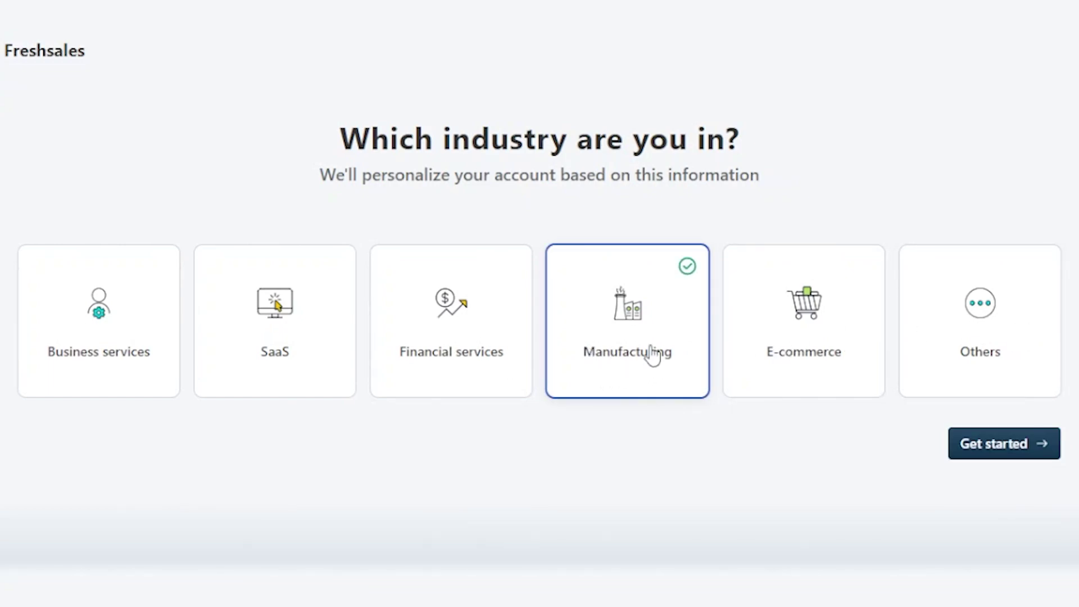
click(993, 446)
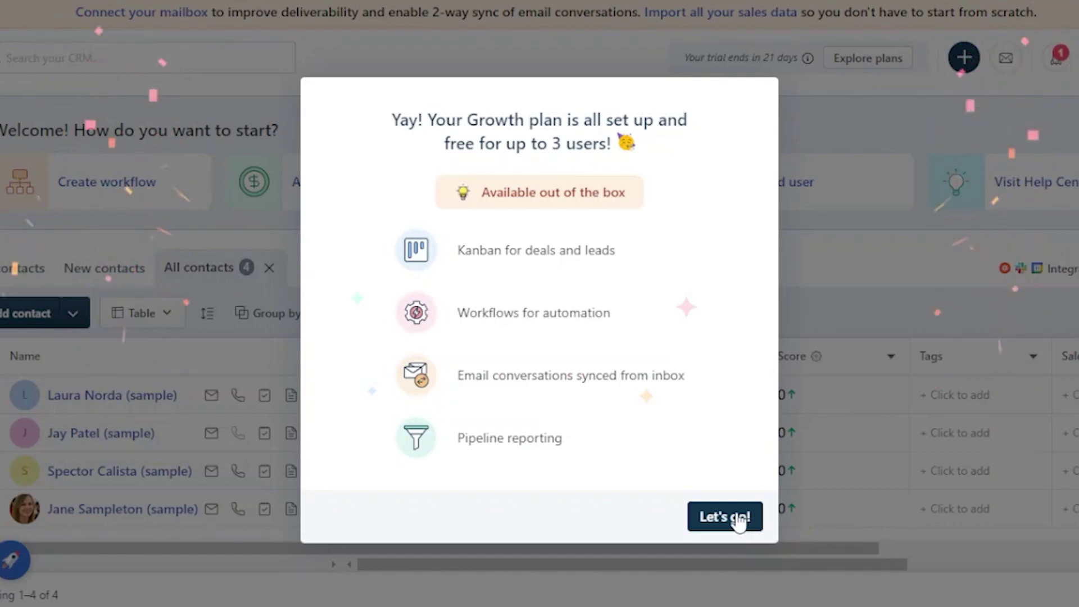
Dismiss the Growth plan welcome with Let's go! and postpone connecting Google apps.
click(737, 520)
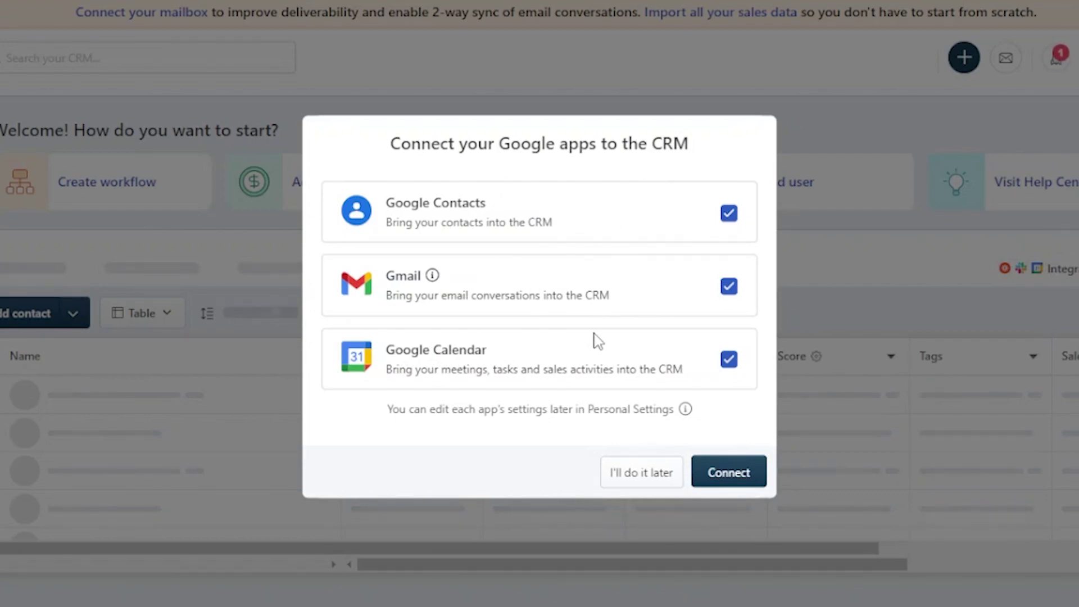
click(654, 473)
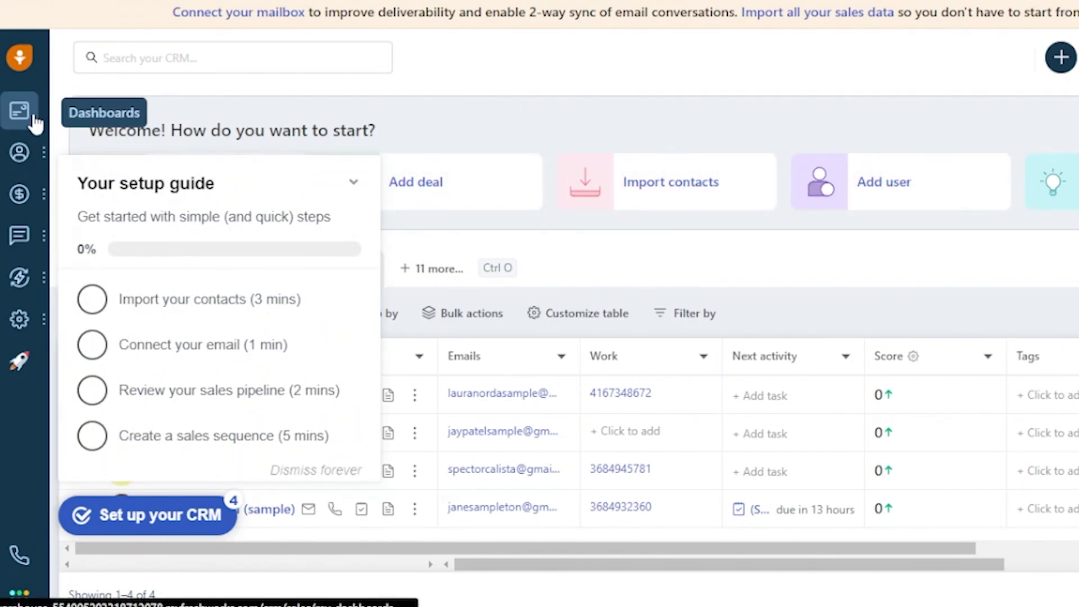
Collapse the Your setup guide panel so all 4 sample contacts are in view.
mouse_move(35, 152)
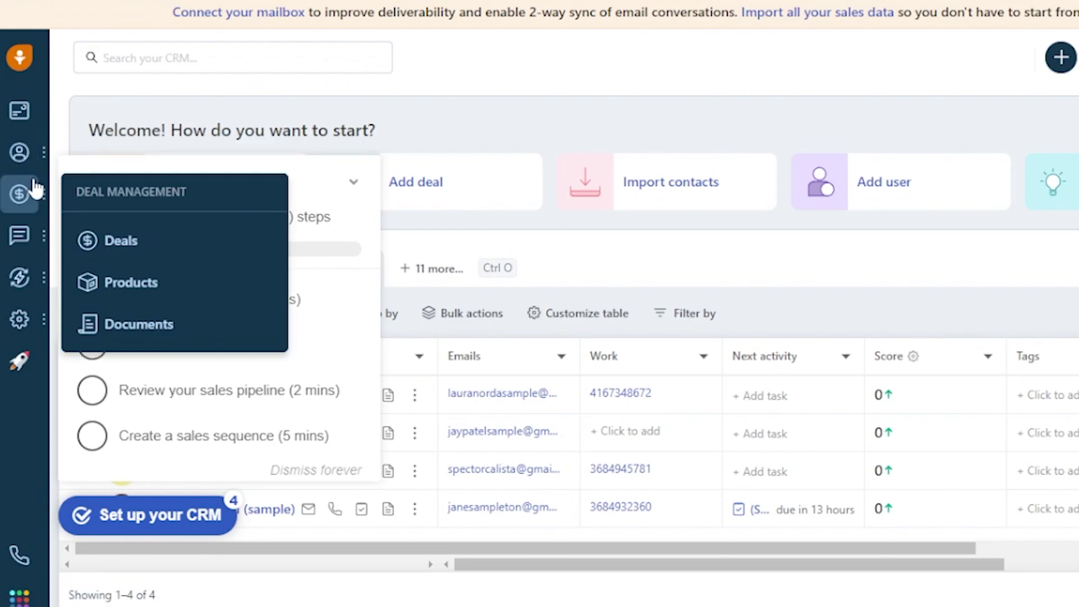
mouse_move(39, 252)
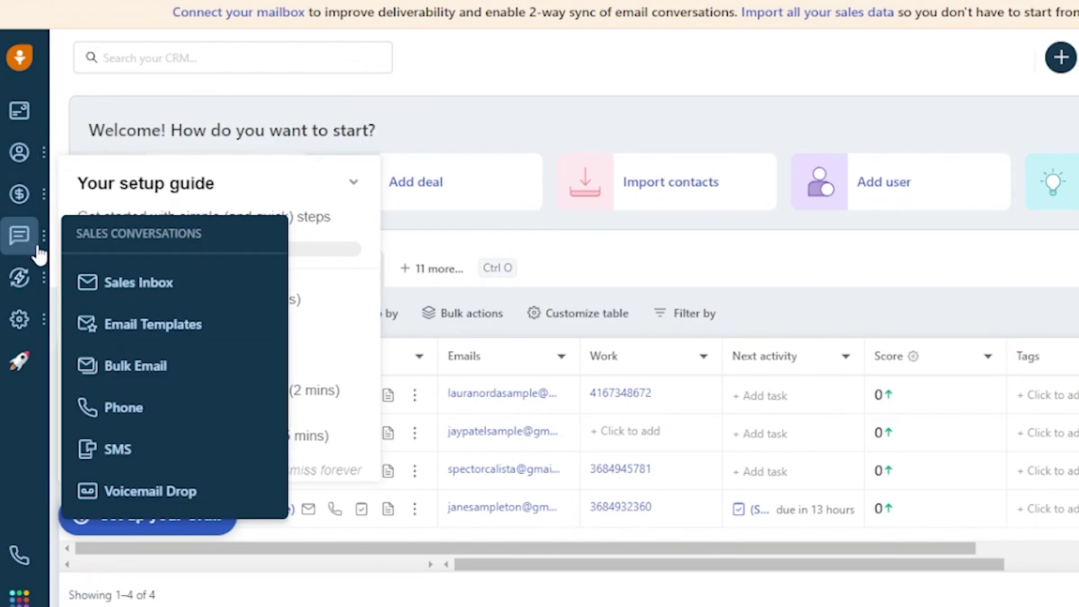
mouse_move(39, 318)
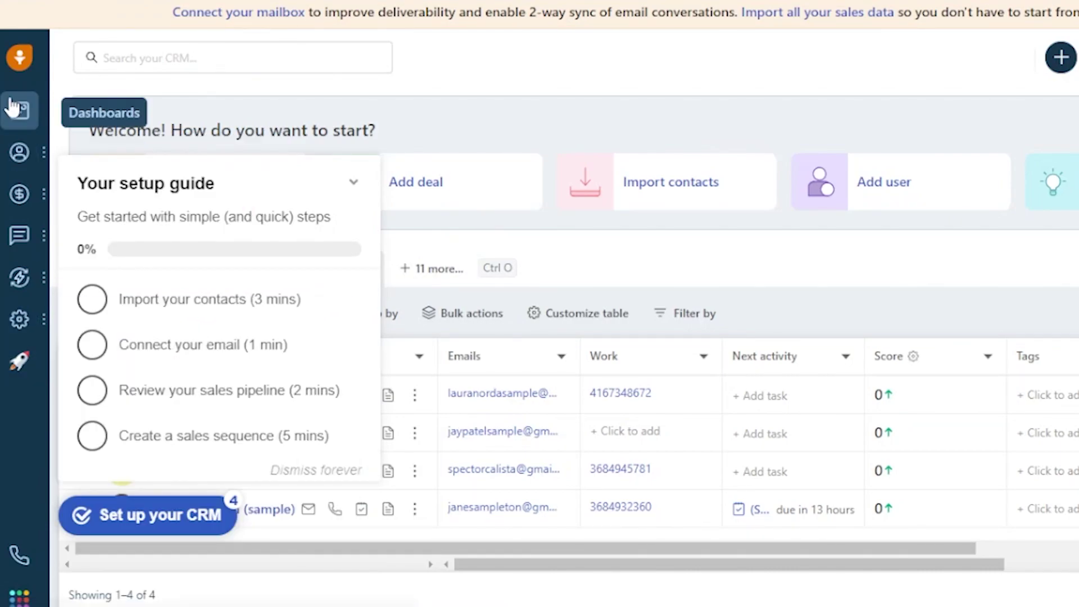
click(17, 115)
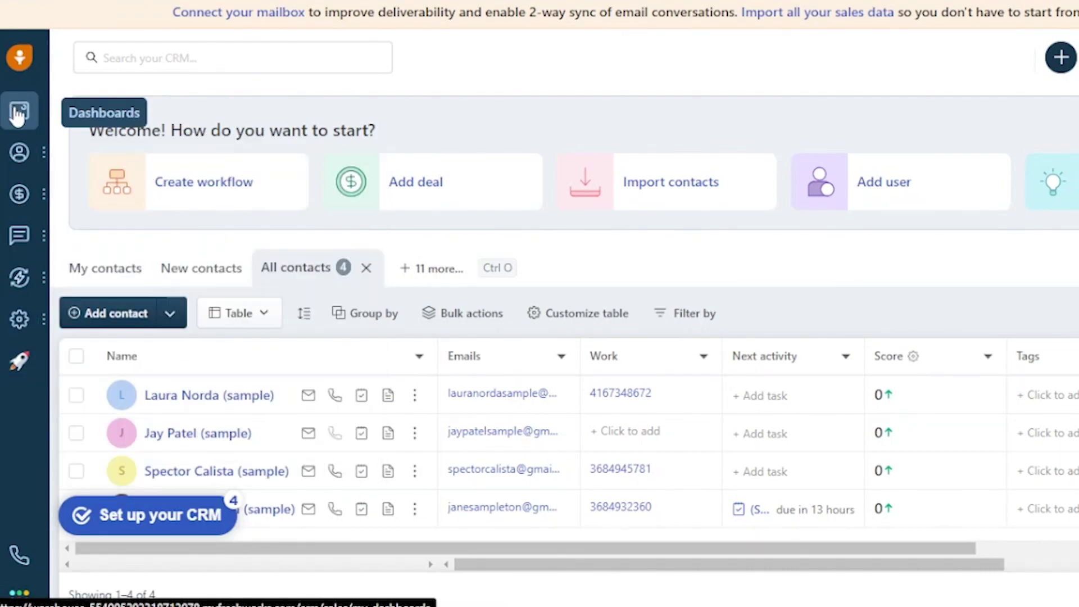
Switch Dashboards to the Analytics tab and dismiss its welcome dialog.
click(17, 116)
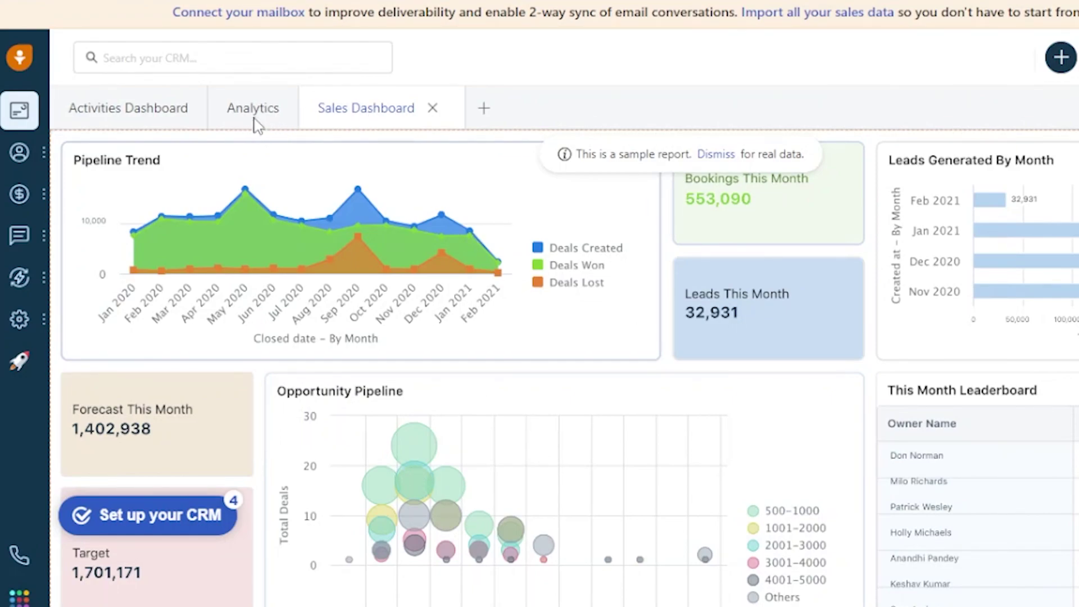
click(230, 121)
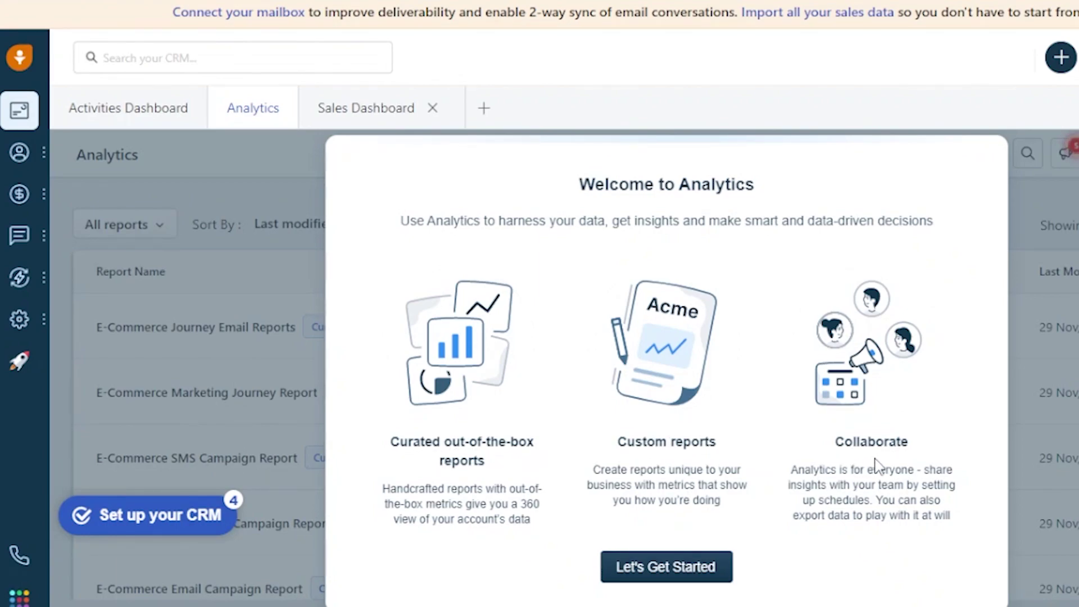
click(686, 562)
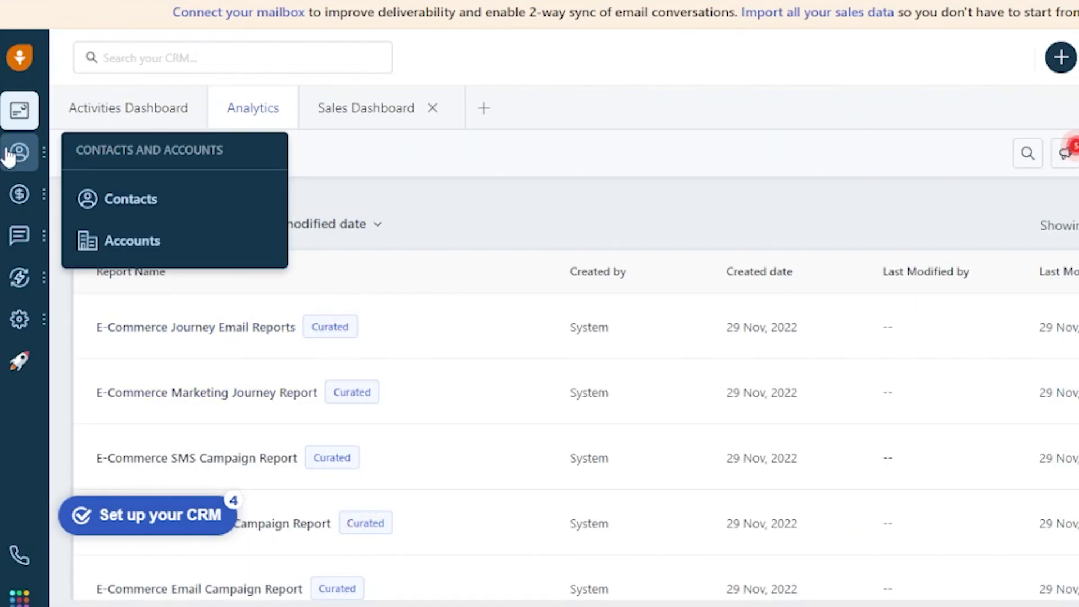
Go back to the All contacts list with its 4 sample contacts.
click(148, 200)
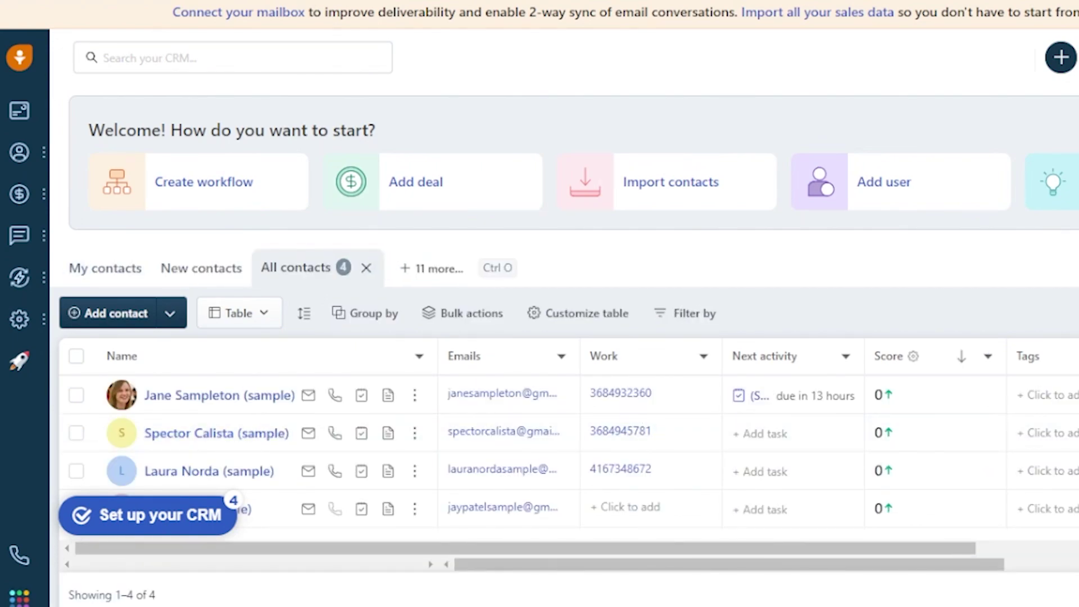
scroll(574, 445, down, 1)
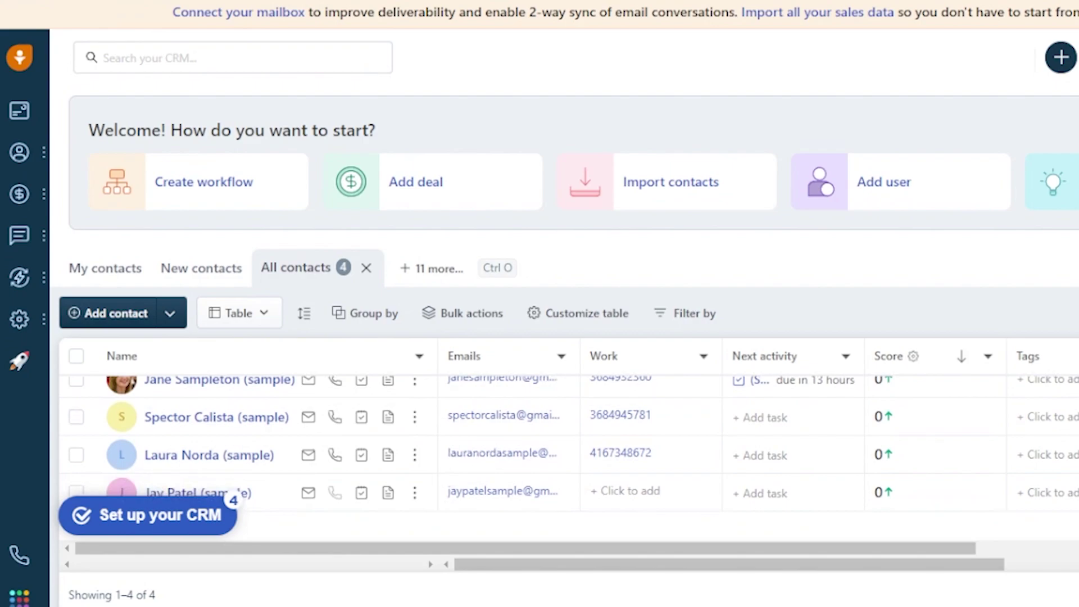
scroll(573, 445, up, 1)
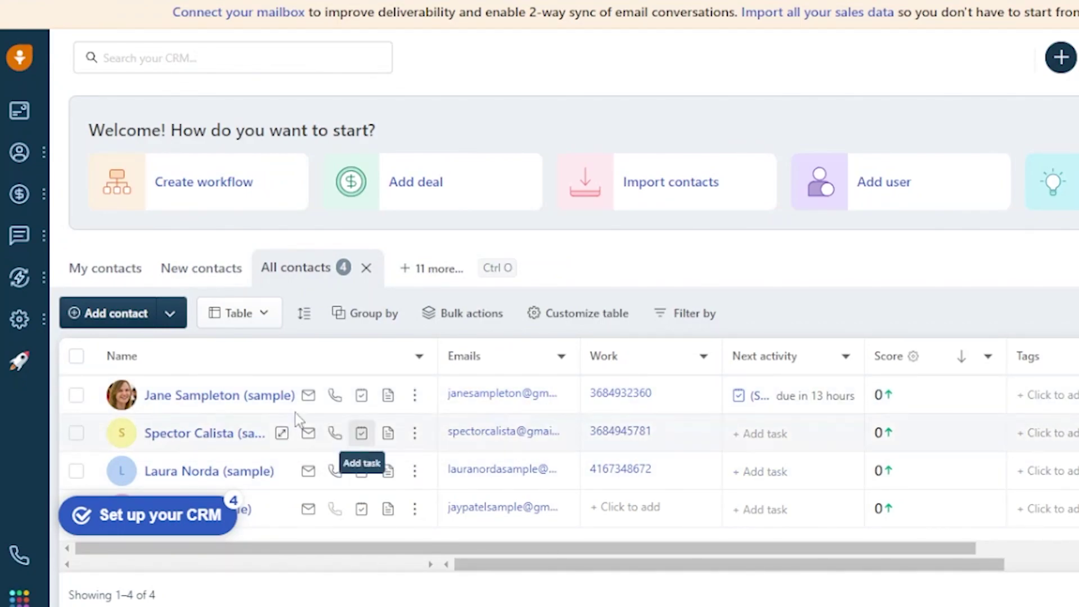
Browse the new-contact form's account and subscription fields, discard it, and open the workflow templates.
click(93, 315)
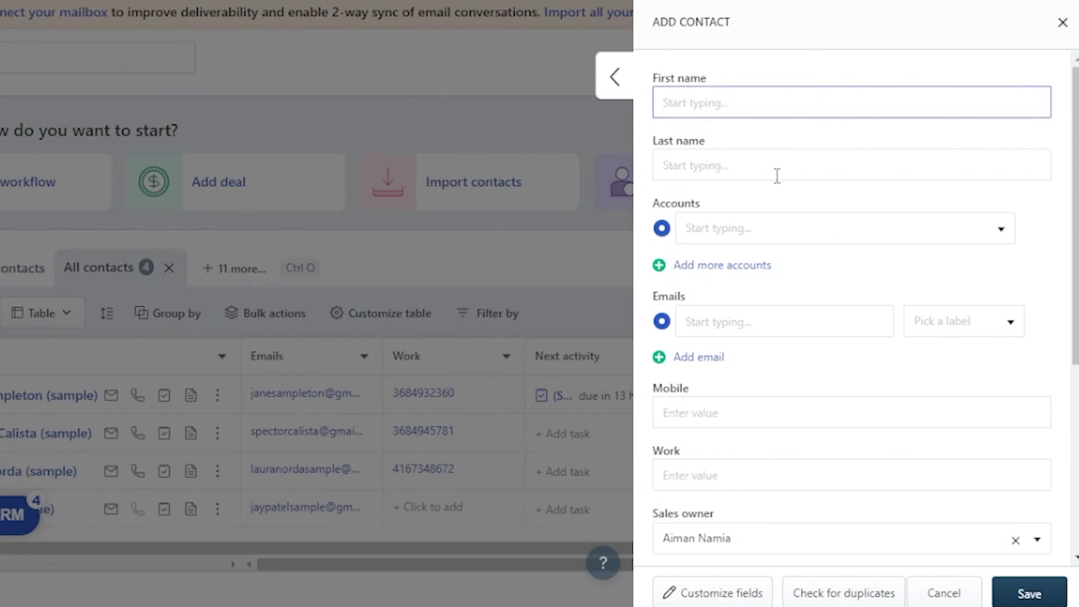
click(946, 243)
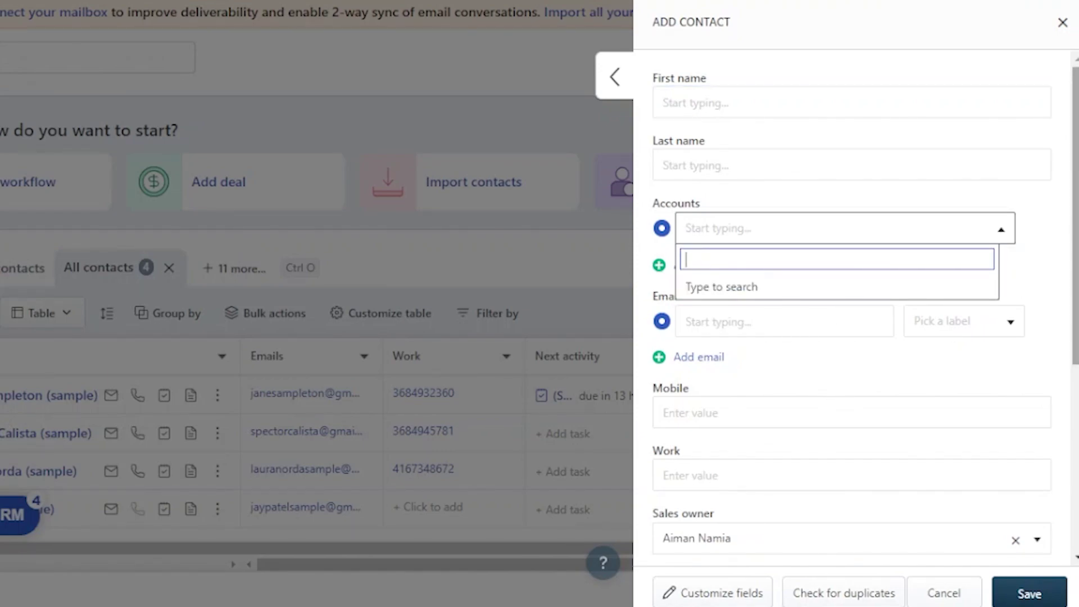
scroll(840, 406, down, 4)
scroll(852, 309, down, 3)
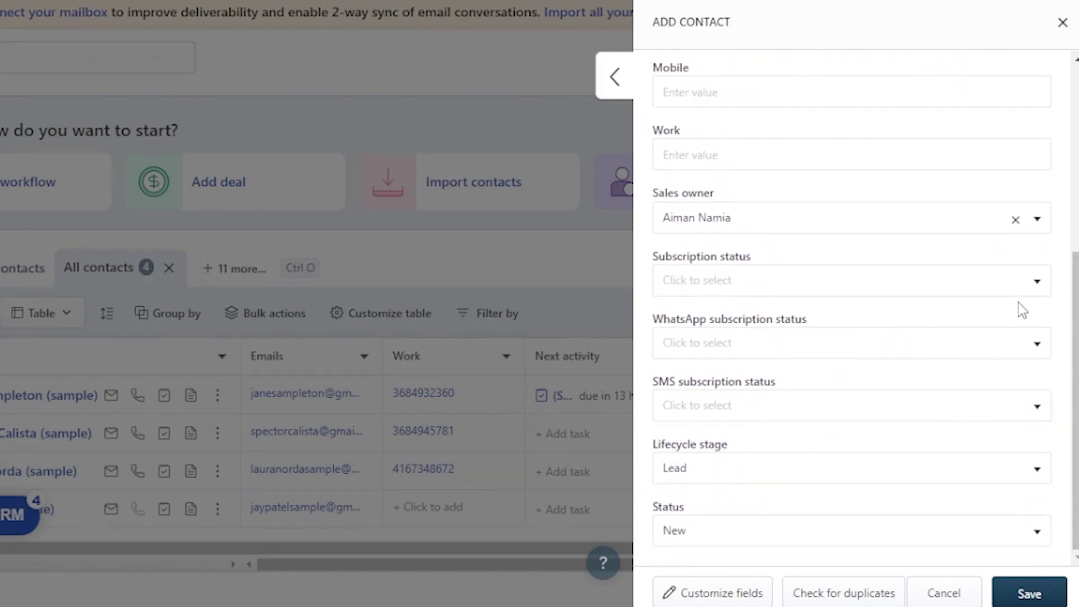
click(1037, 281)
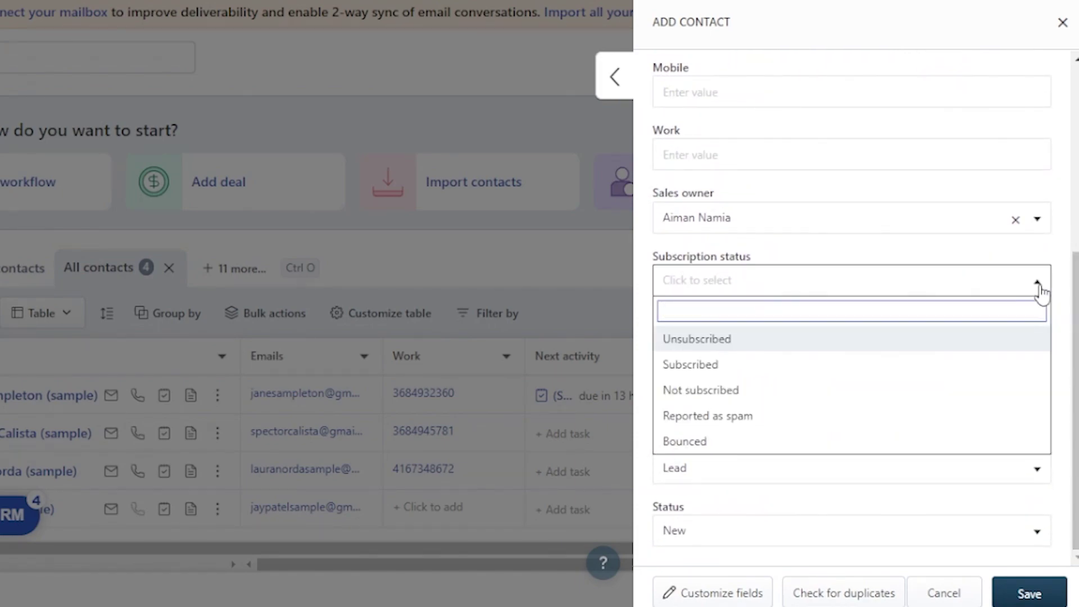
click(1037, 281)
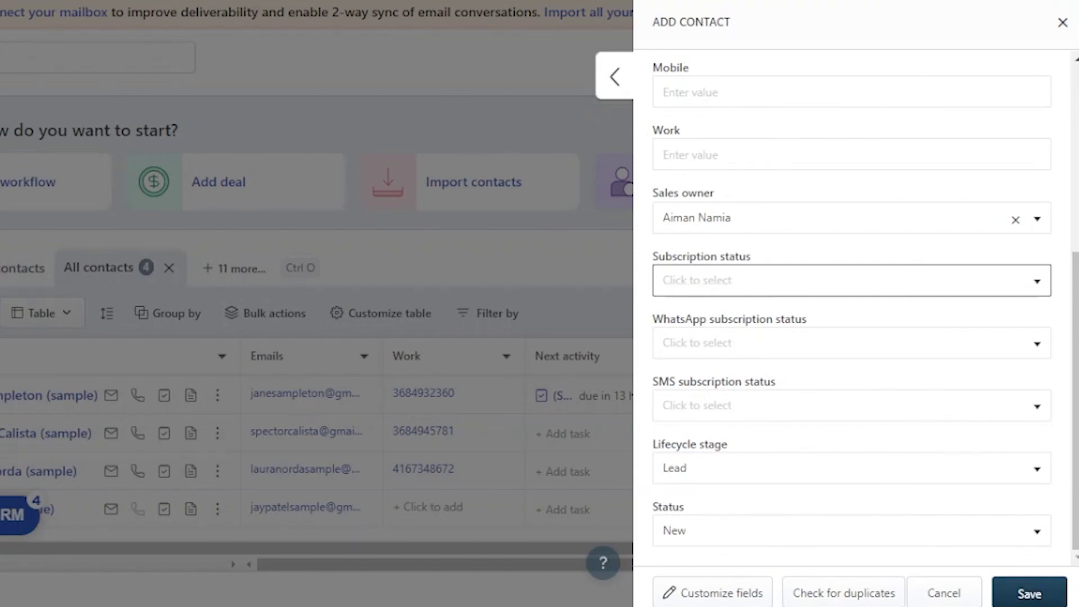
click(1063, 23)
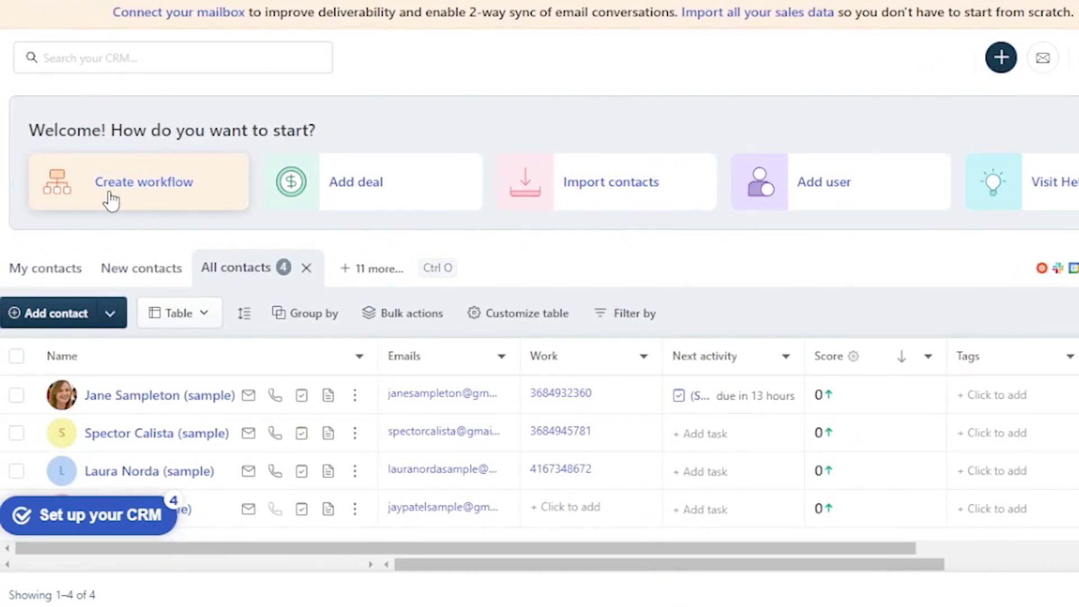
click(111, 200)
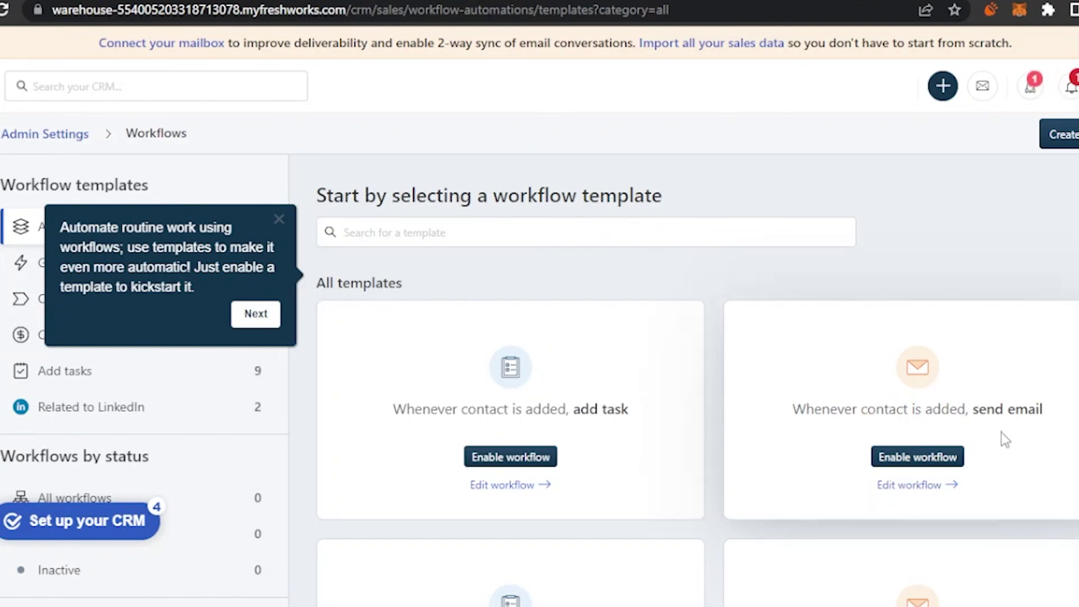
scroll(595, 277, down, 3)
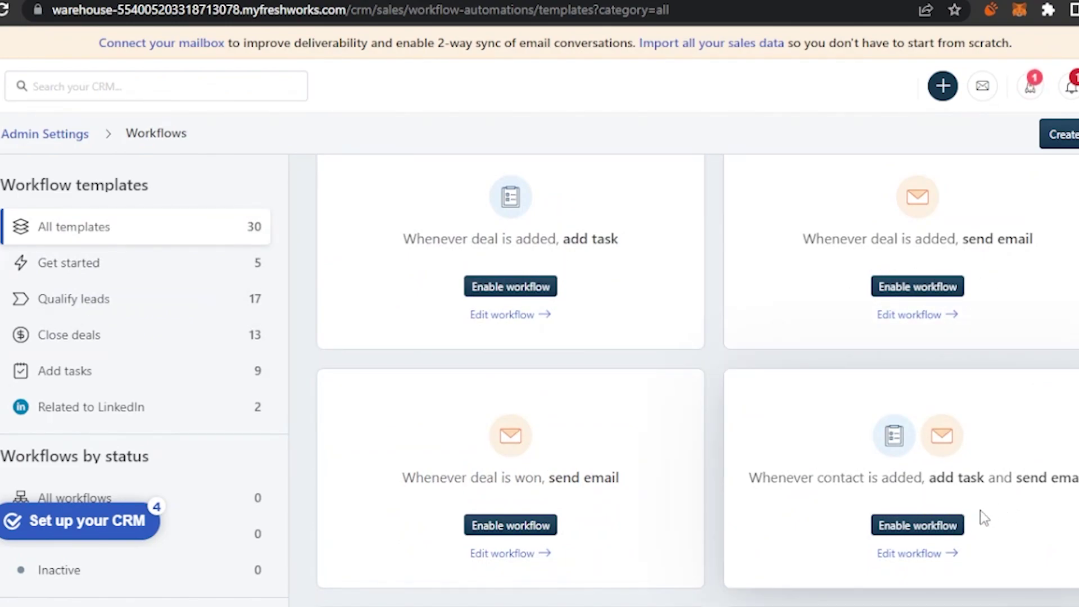
click(918, 526)
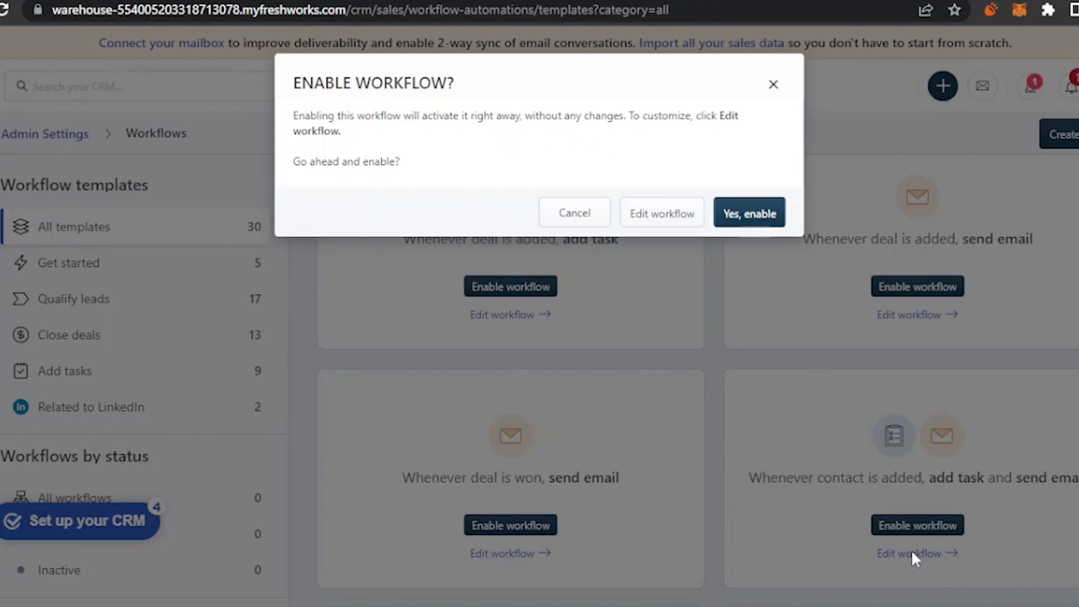
click(588, 220)
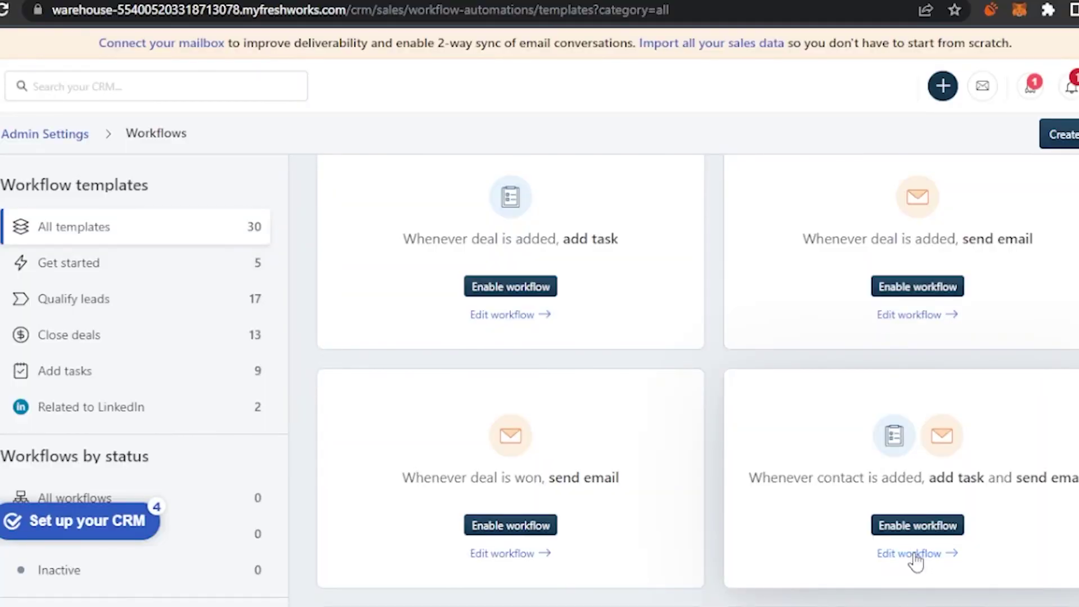
Edit the 'Whenever contact is added, add task and send email' template, keeping it running once per record.
click(886, 543)
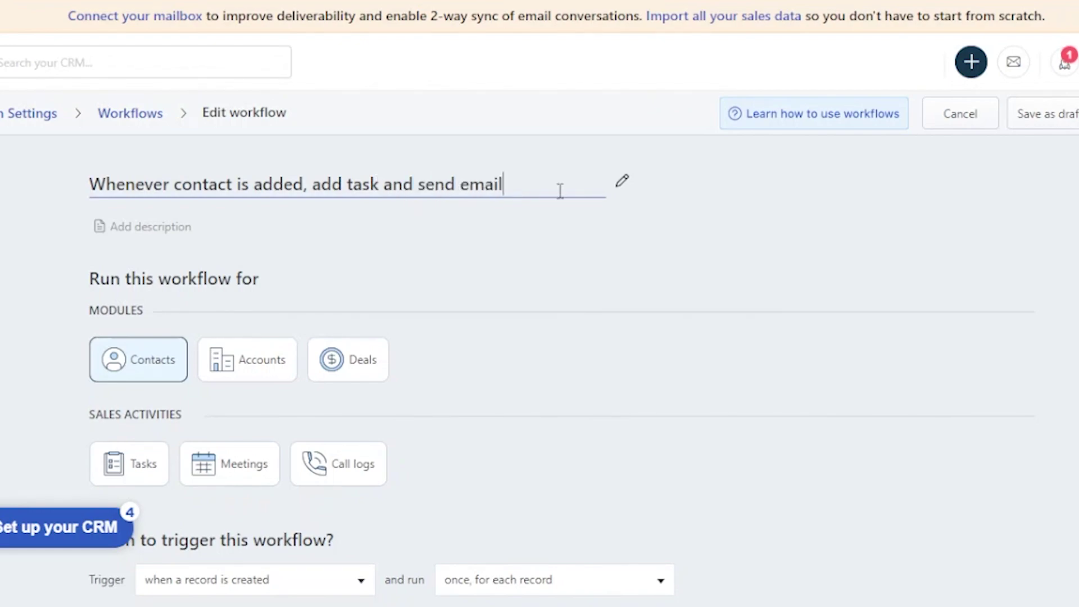
drag(558, 190, 3, 213)
click(604, 184)
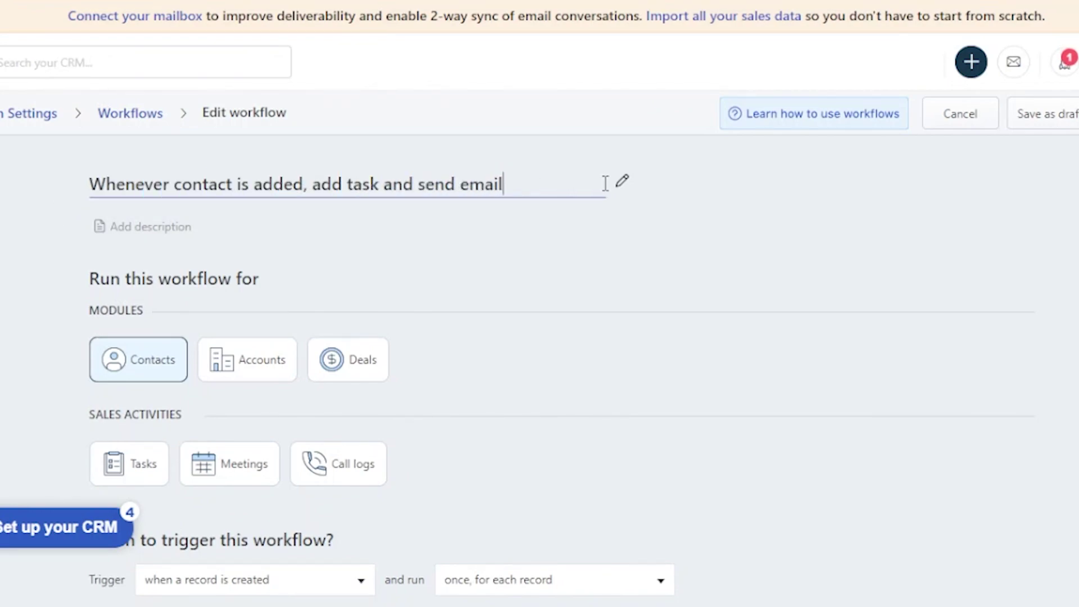
click(225, 233)
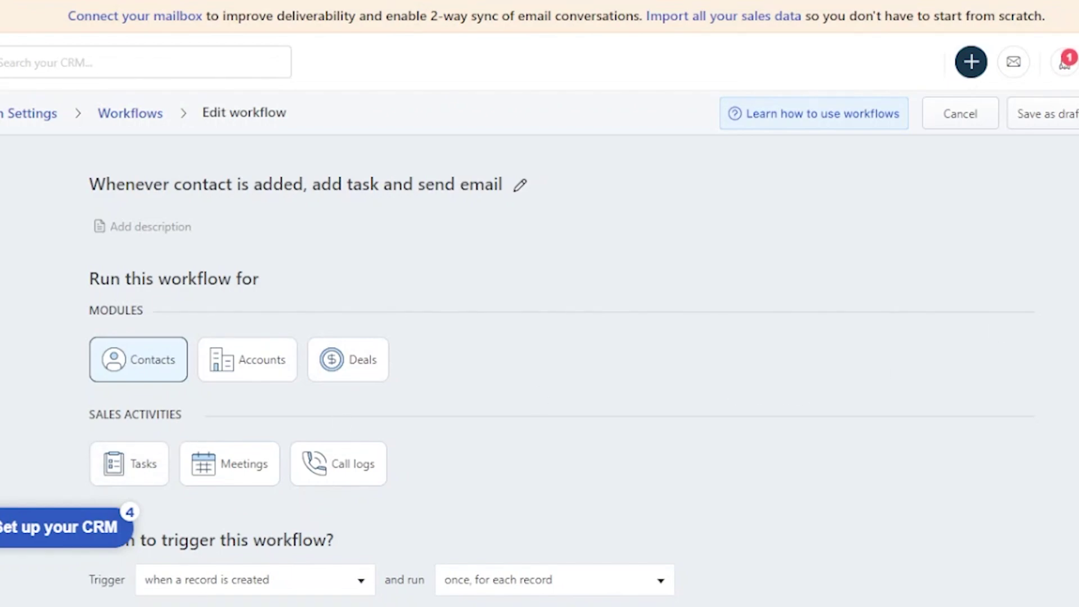
scroll(455, 335, down, 3)
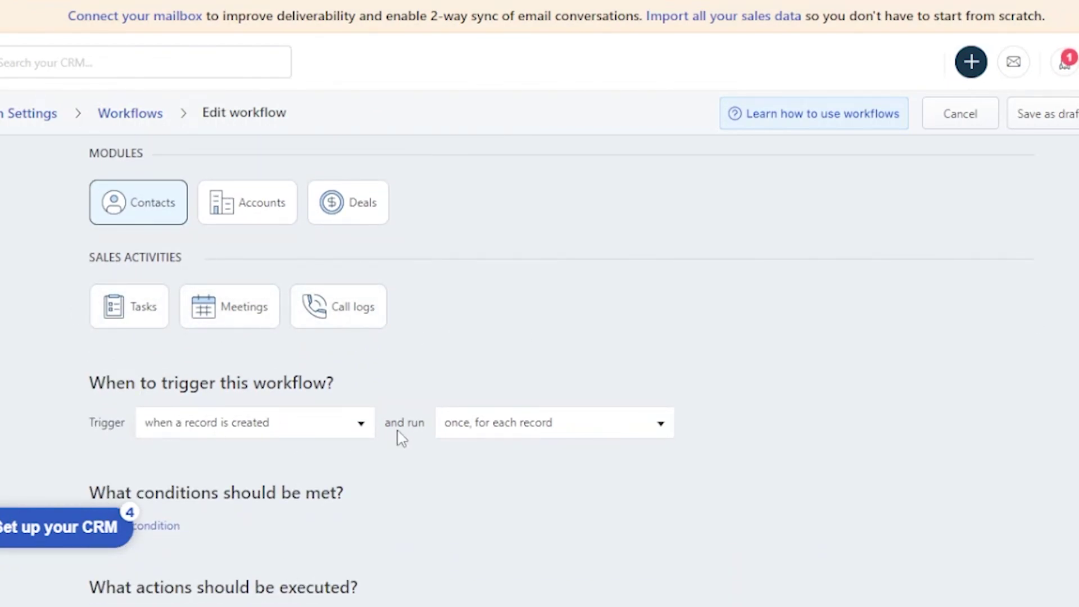
click(361, 430)
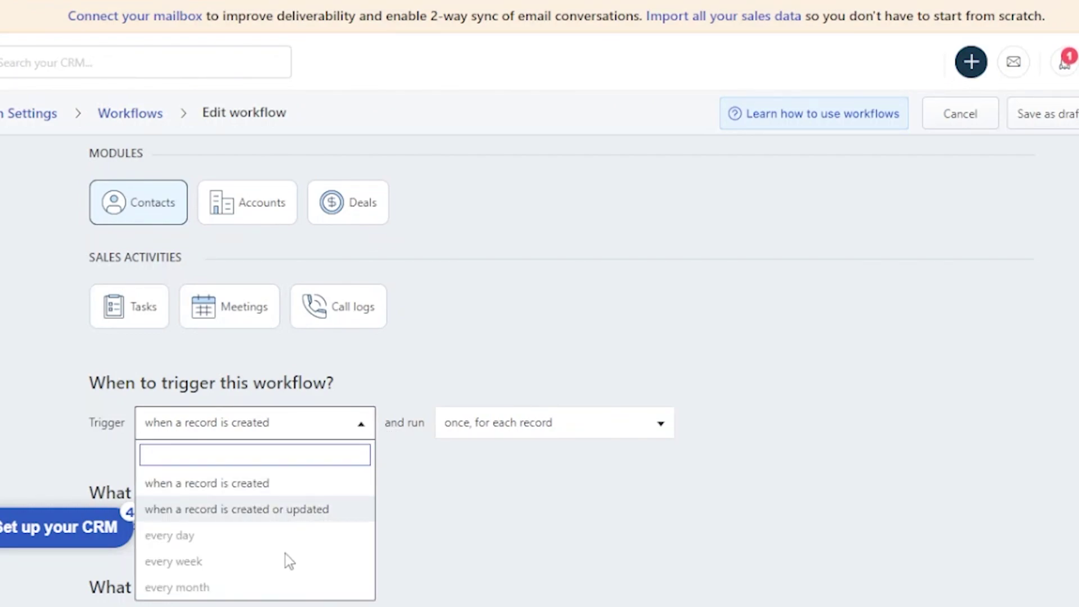
click(573, 443)
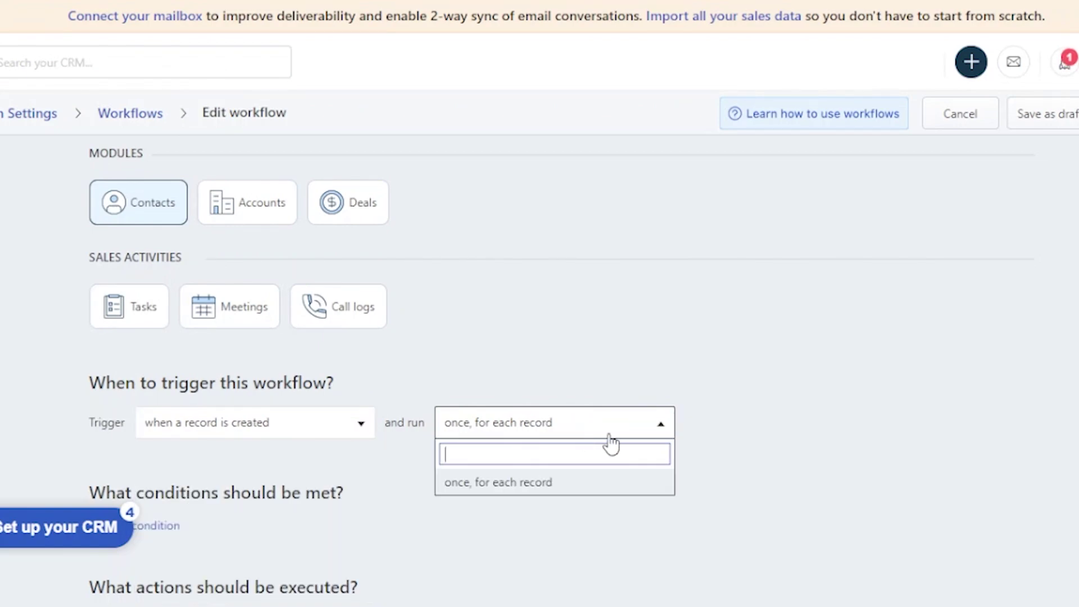
click(547, 495)
scroll(561, 367, down, 3)
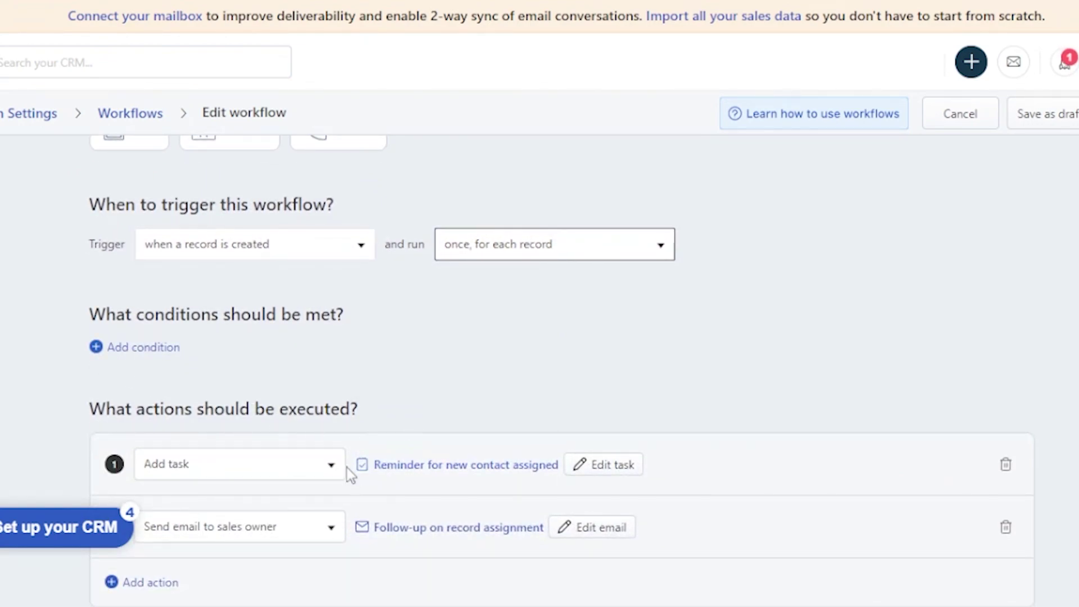
Set action 1 to Send email to sales owner and action 2 to Update all related deals.
click(332, 466)
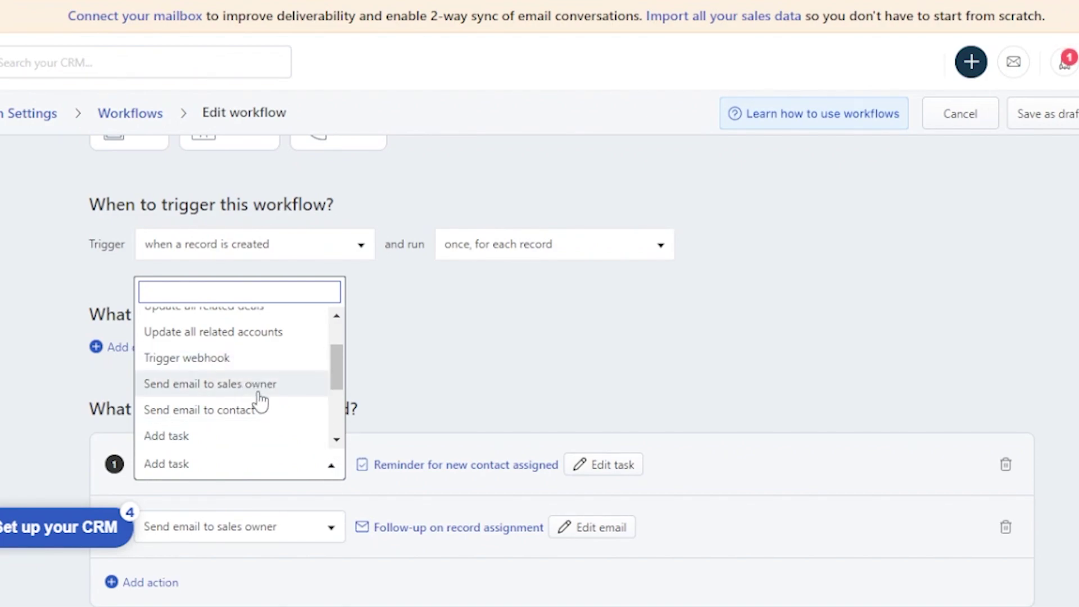
click(315, 388)
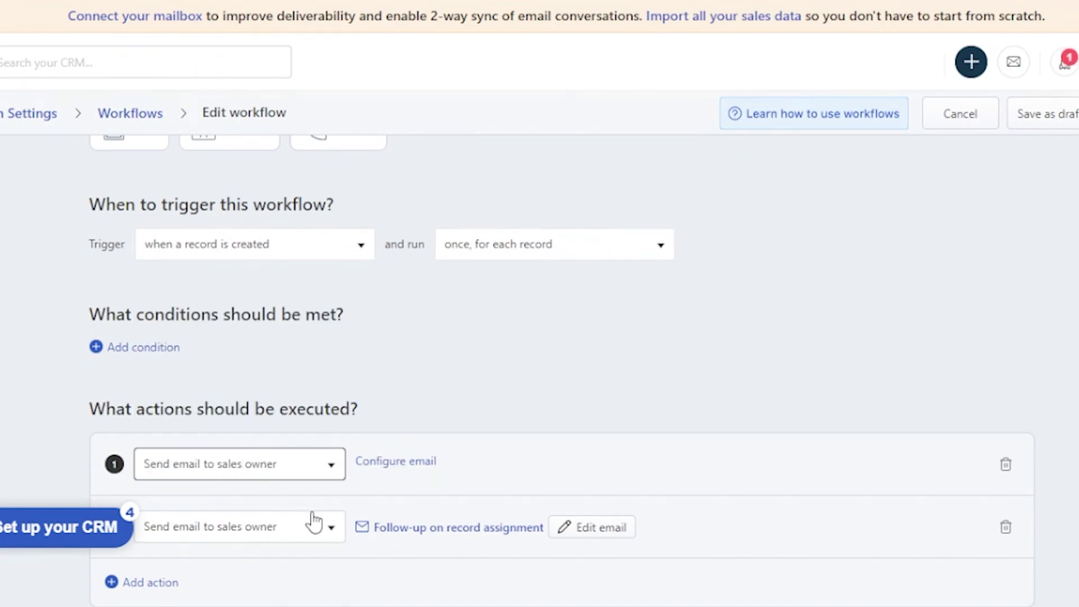
click(324, 529)
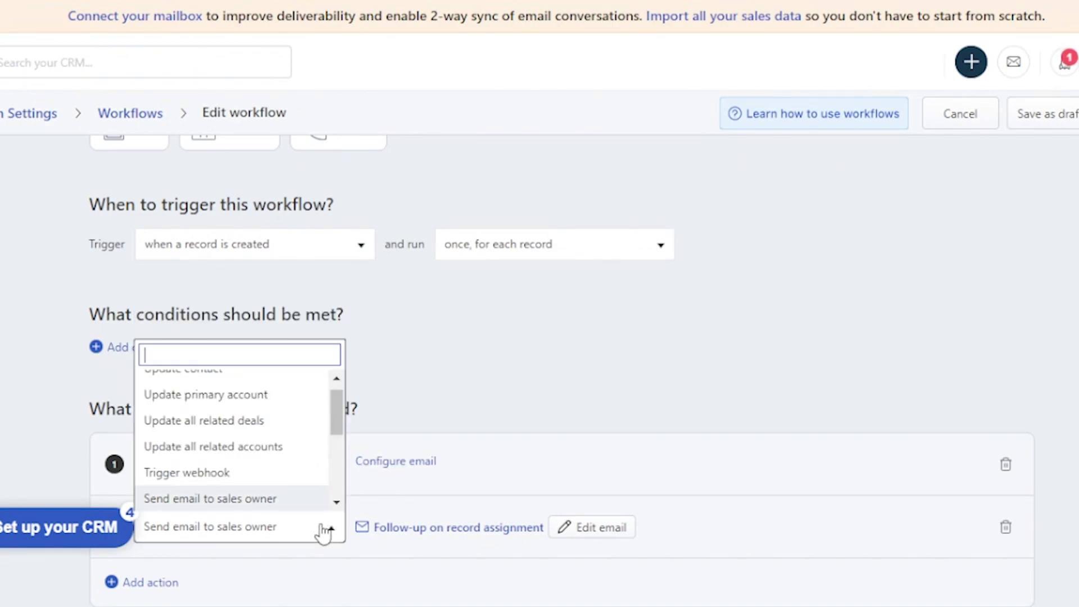
click(276, 422)
click(276, 421)
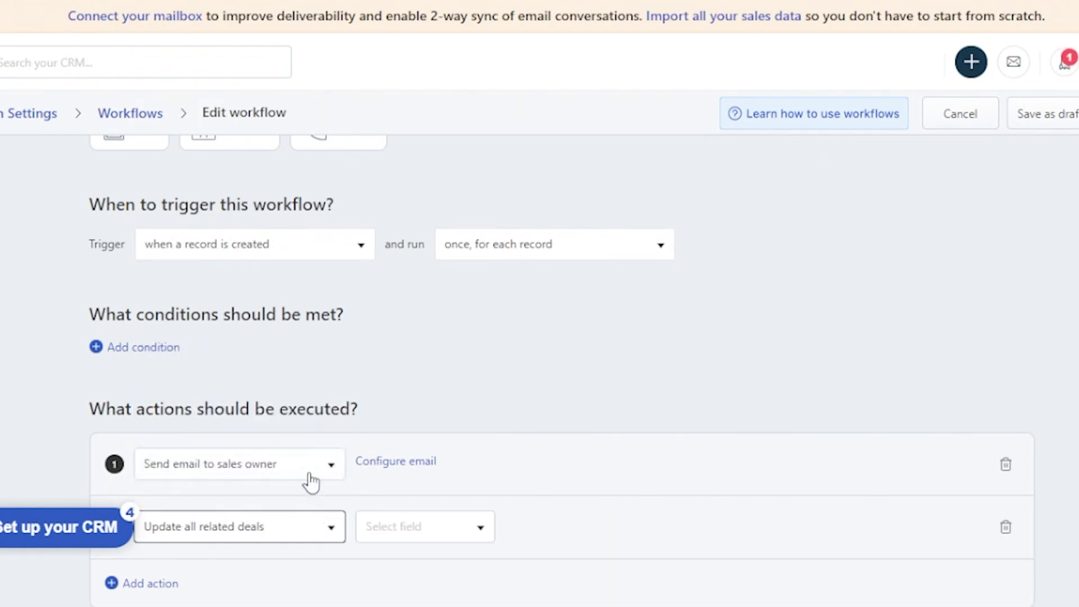
scroll(562, 368, up, 6)
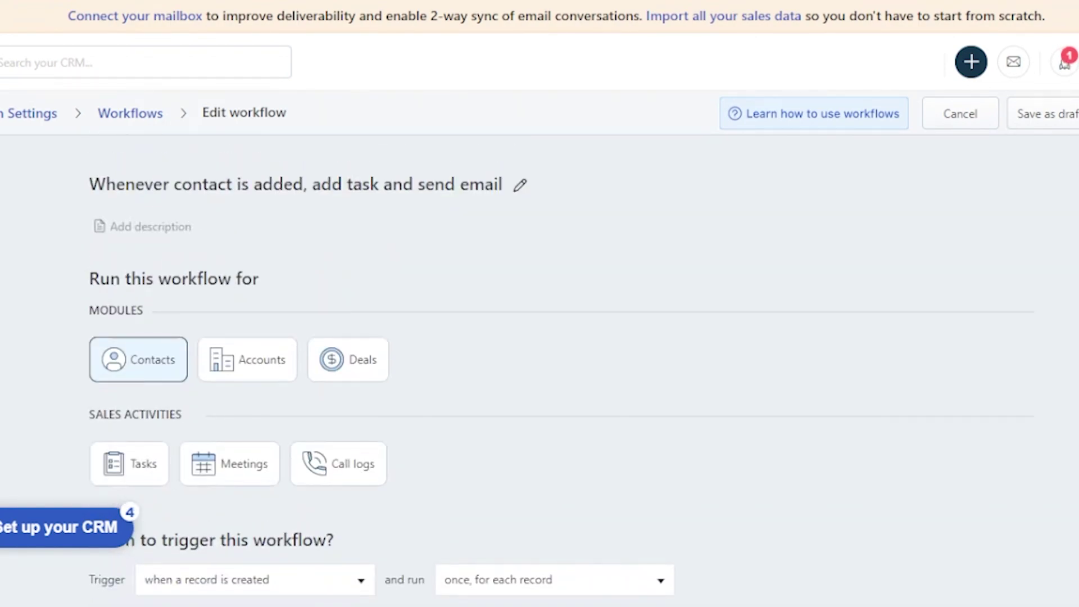
Dismiss the onboarding tip and filter the template gallery to the Add tasks category.
scroll(1008, 281, down, 6)
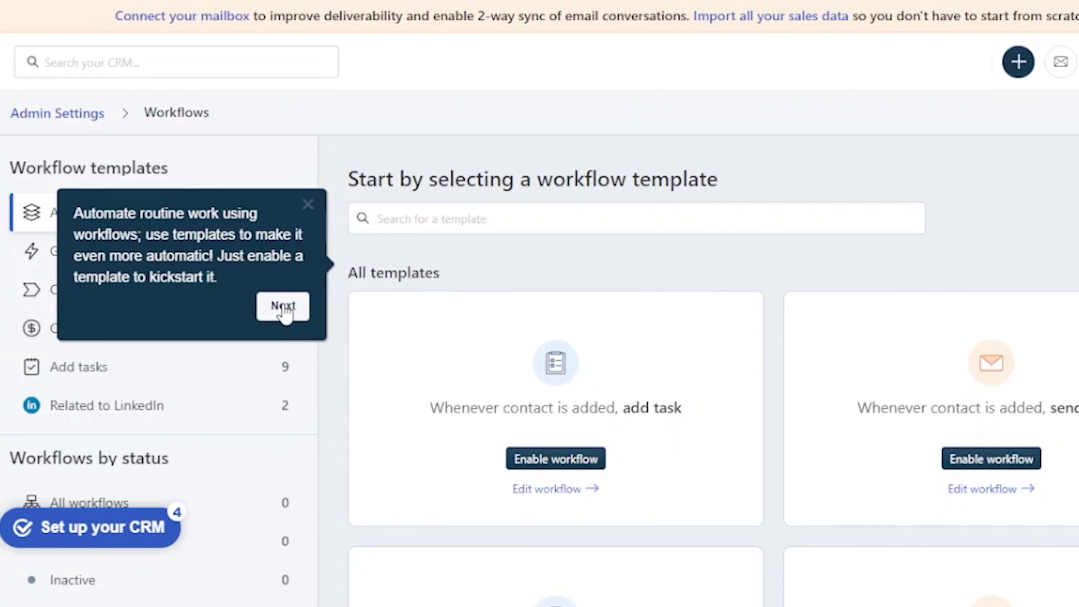
click(275, 313)
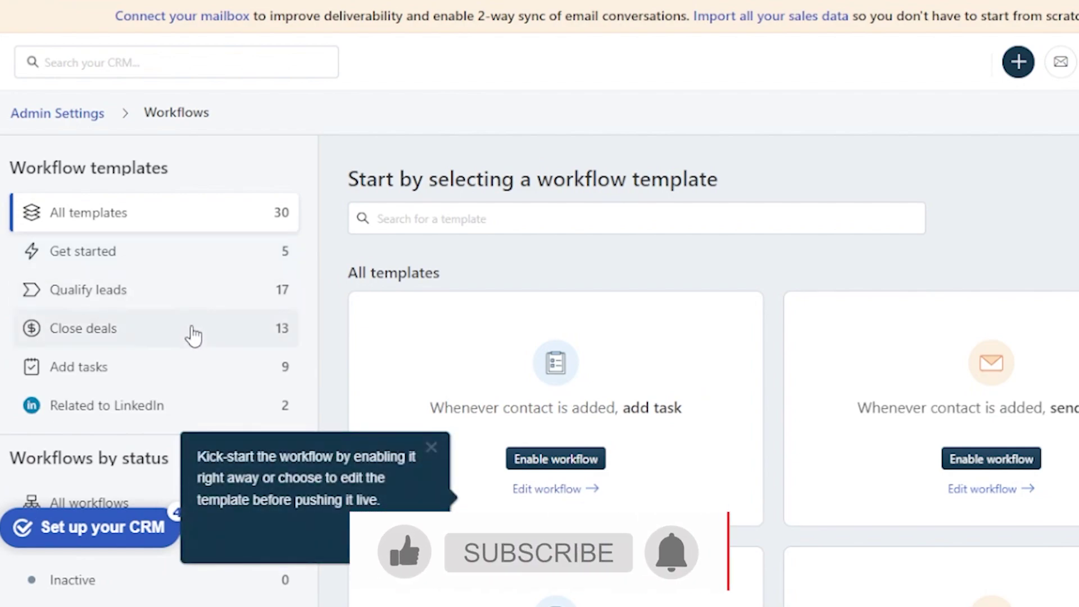
click(150, 387)
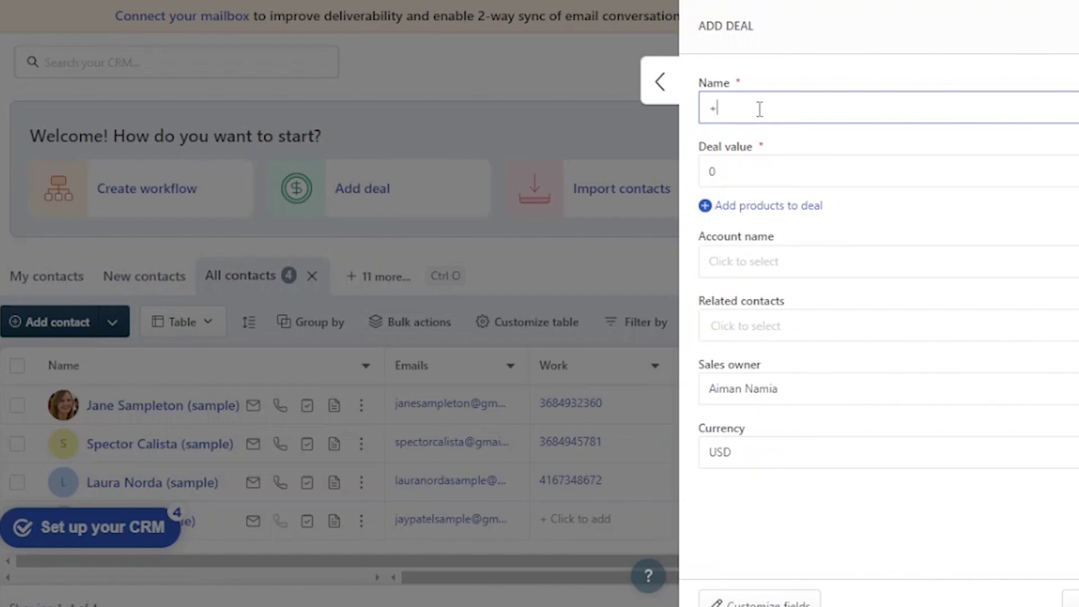
Name the deal 'test deal', give it value 10, and create and attach a new account.
key(BackSpace)
text(test deal)
click(795, 172)
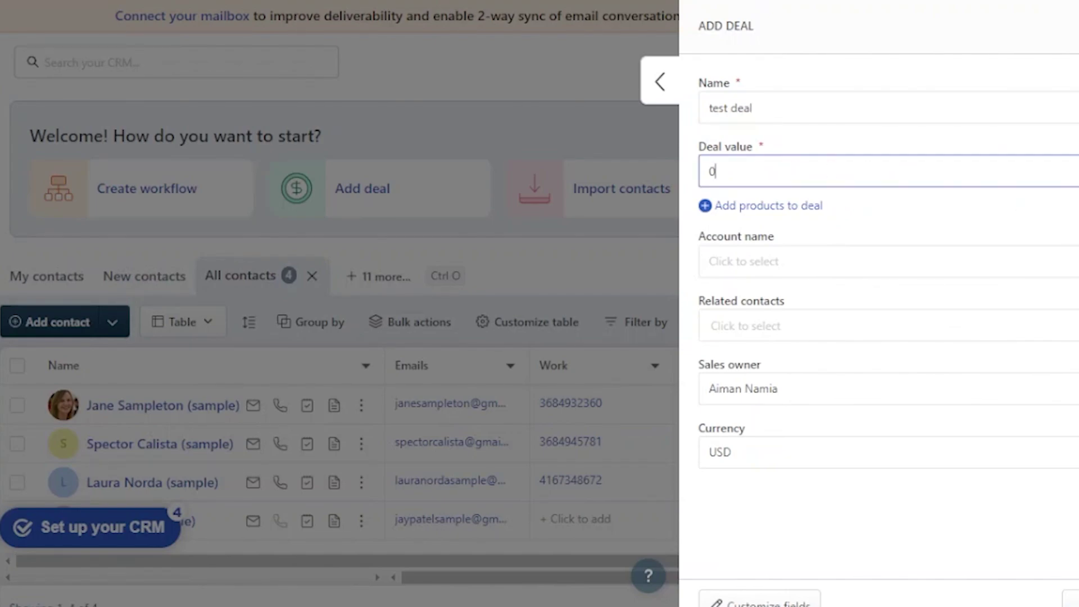
text(10)
click(1033, 271)
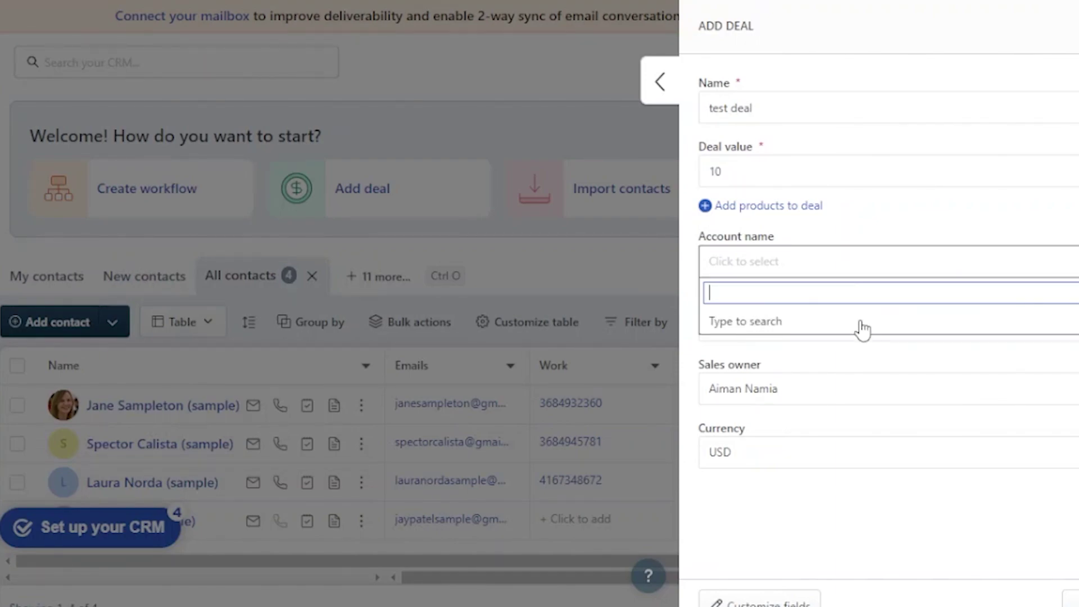
text(ao)
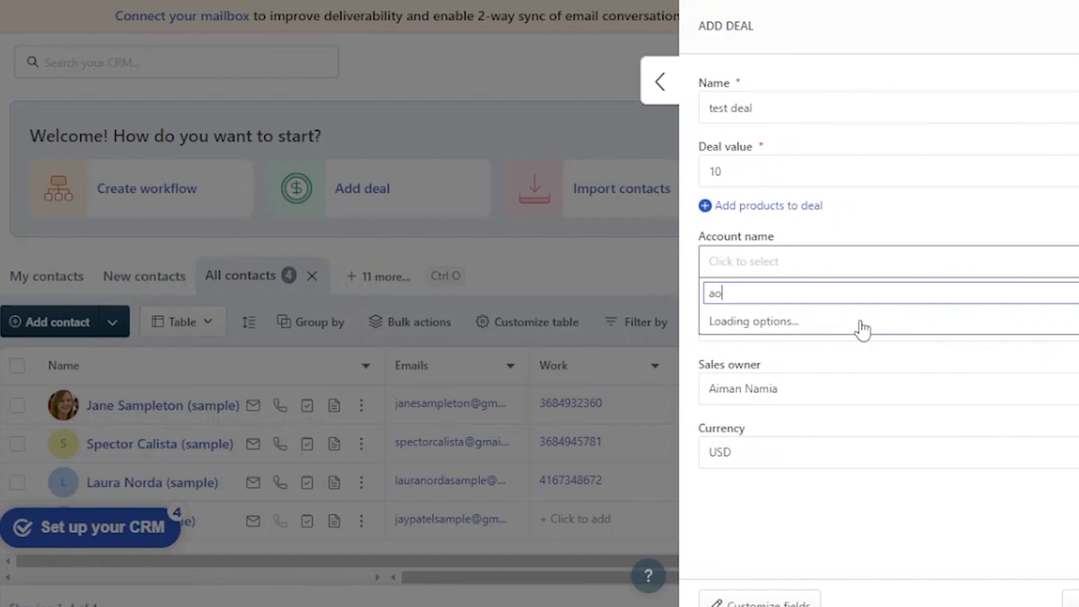
text(man)
click(862, 329)
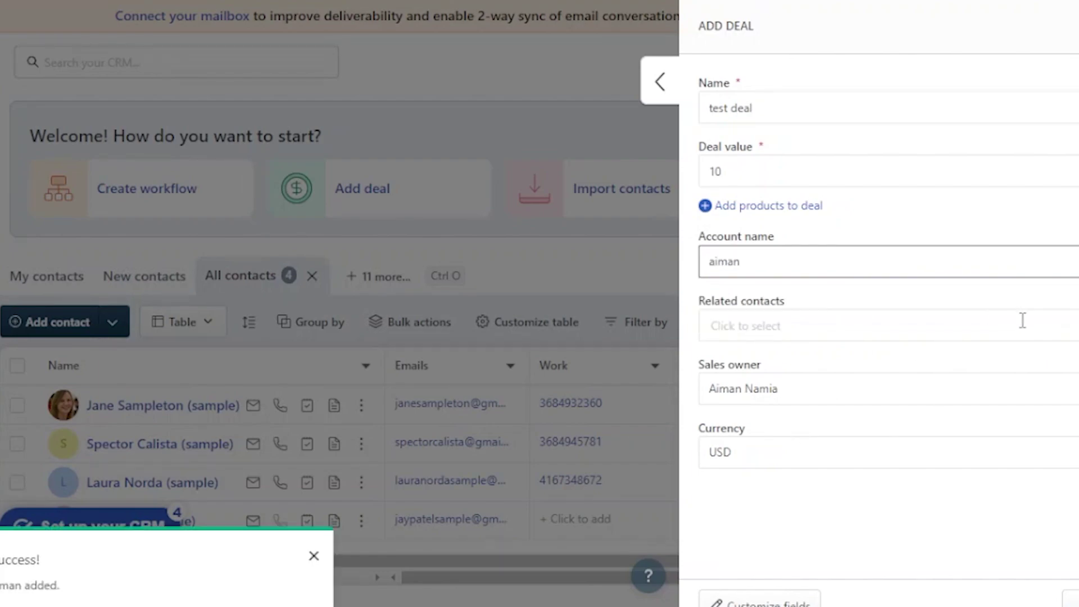
Keep the current sales owner and USD currency, then save the deal.
click(1024, 320)
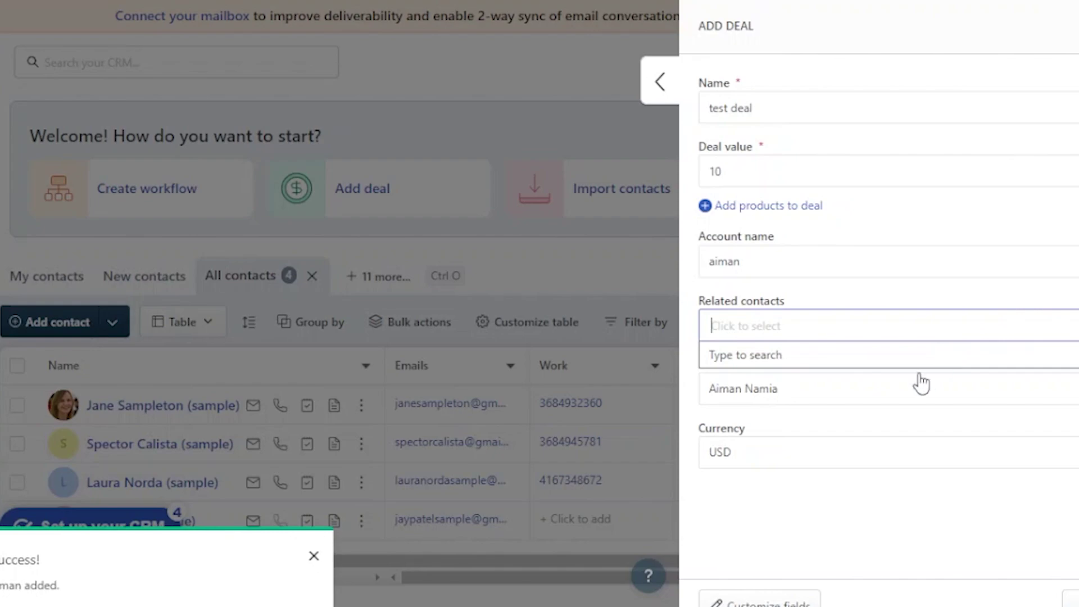
click(965, 407)
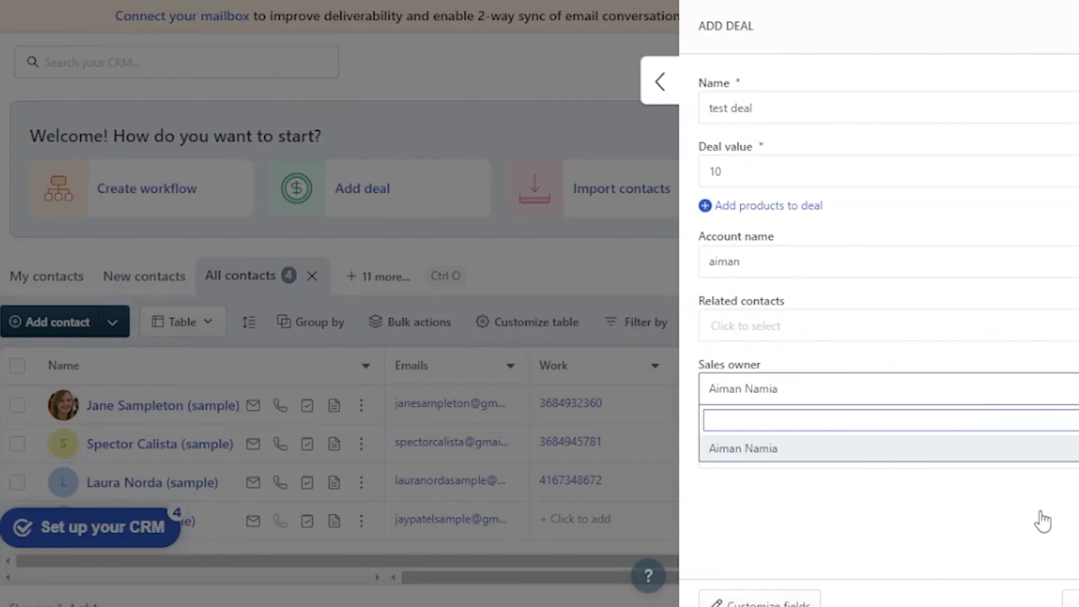
click(899, 450)
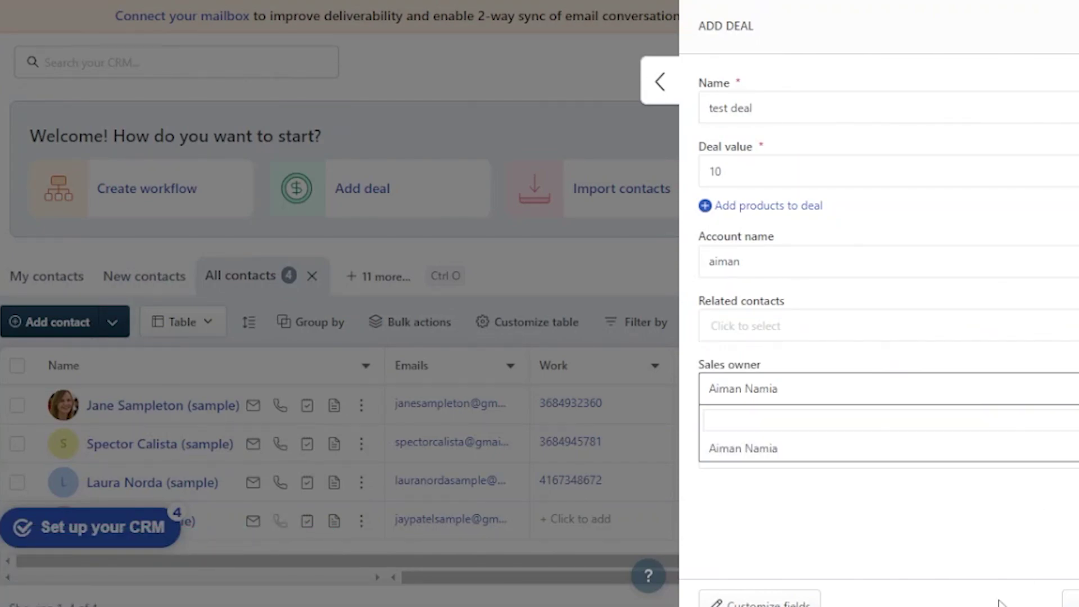
click(927, 455)
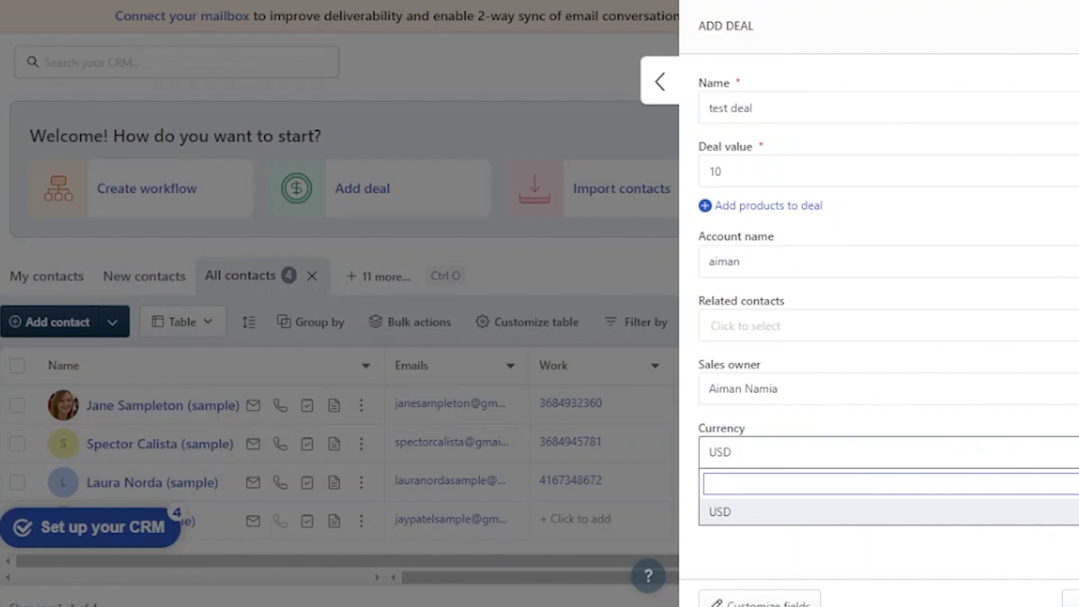
key(Return)
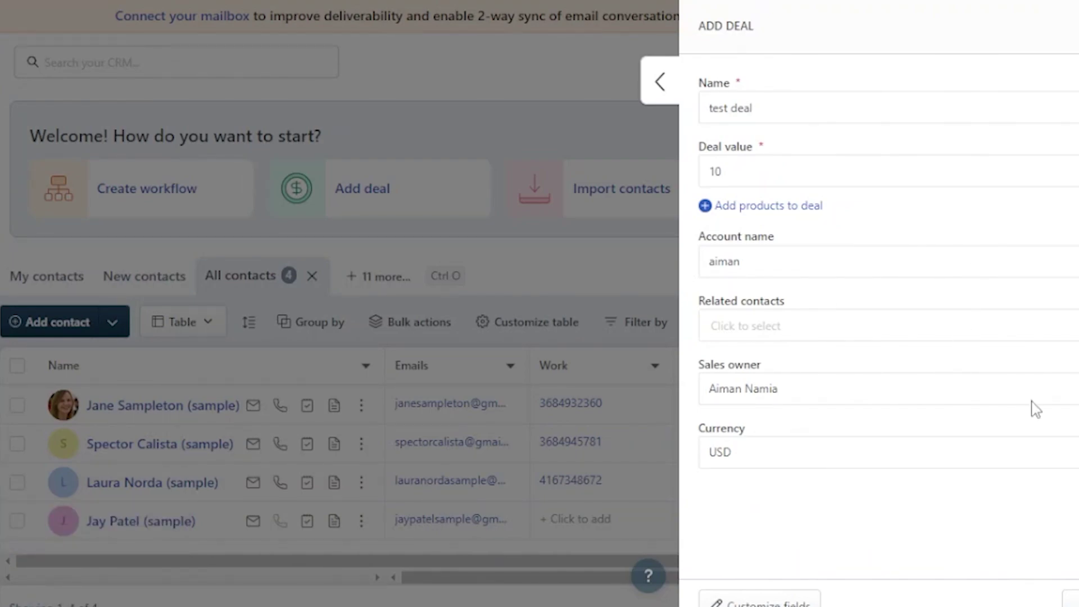
key(Return)
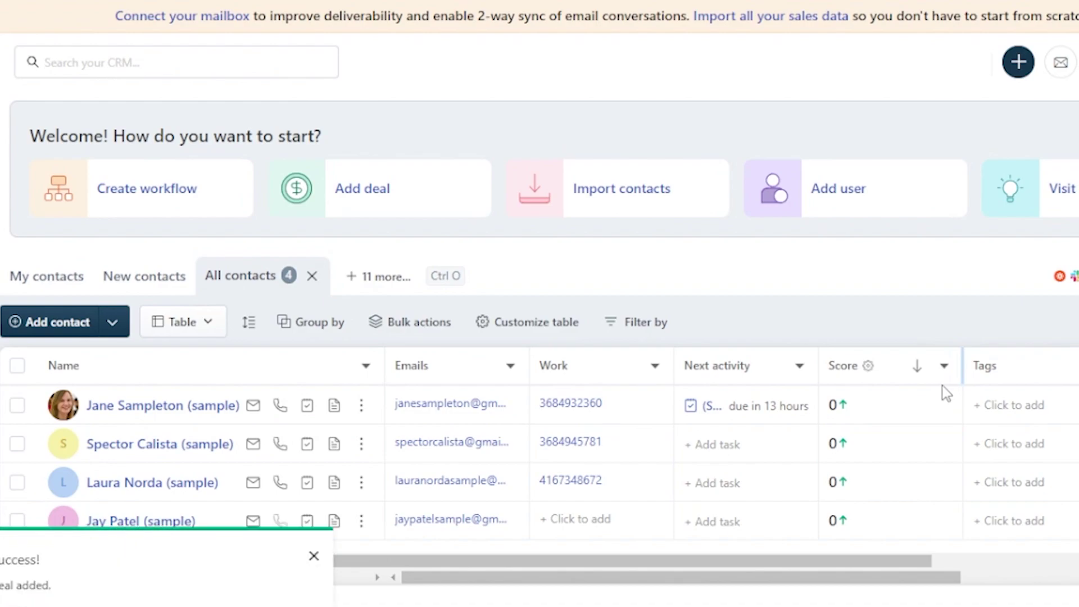